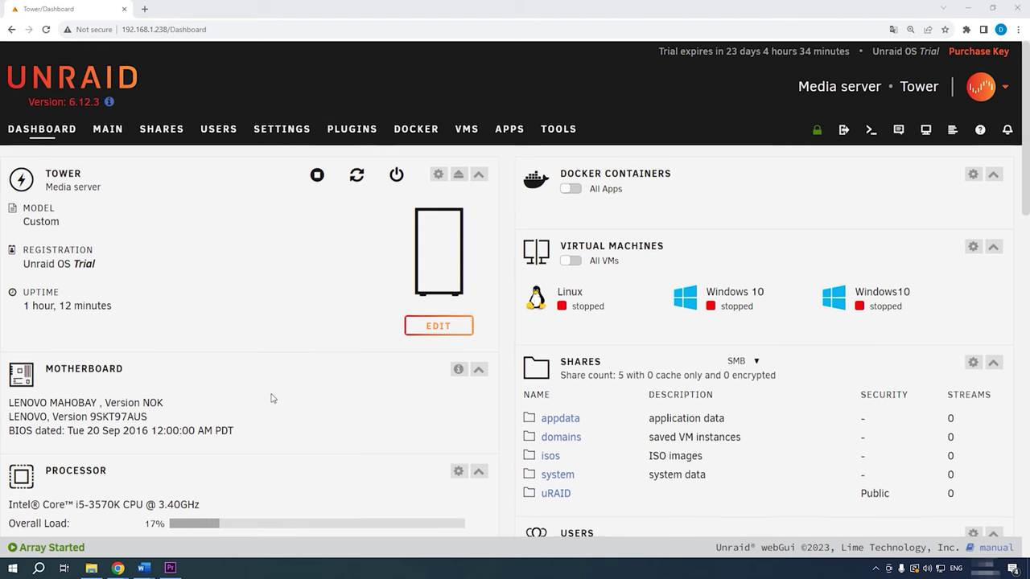
# Review the dashboard's processor, system, network interface, parity and array status sections.
pyautogui.scroll(-3, 276, 395)
pyautogui.scroll(-5, 279, 397)
pyautogui.scroll(-6, 279, 397)
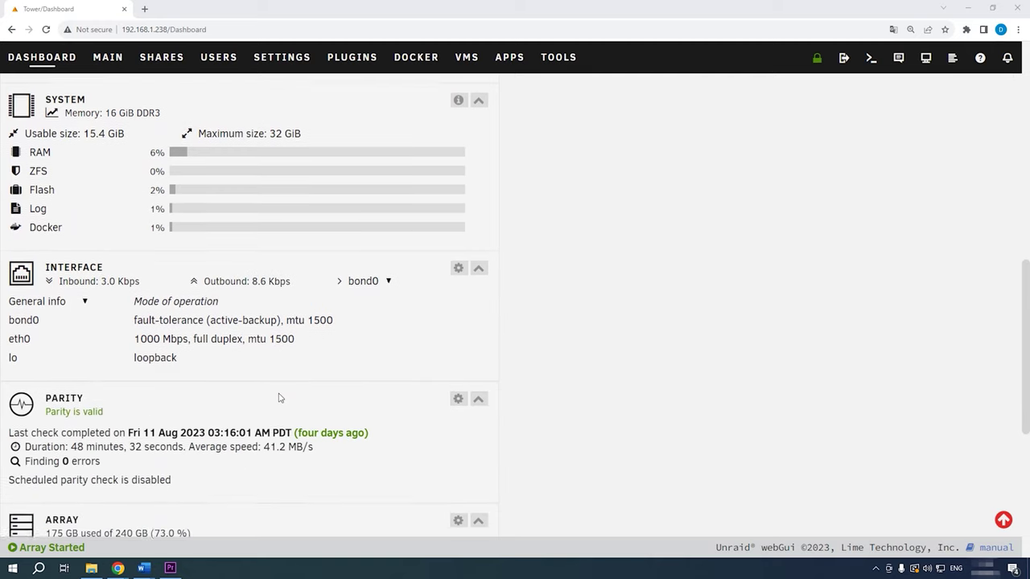
pyautogui.scroll(-2, 281, 397)
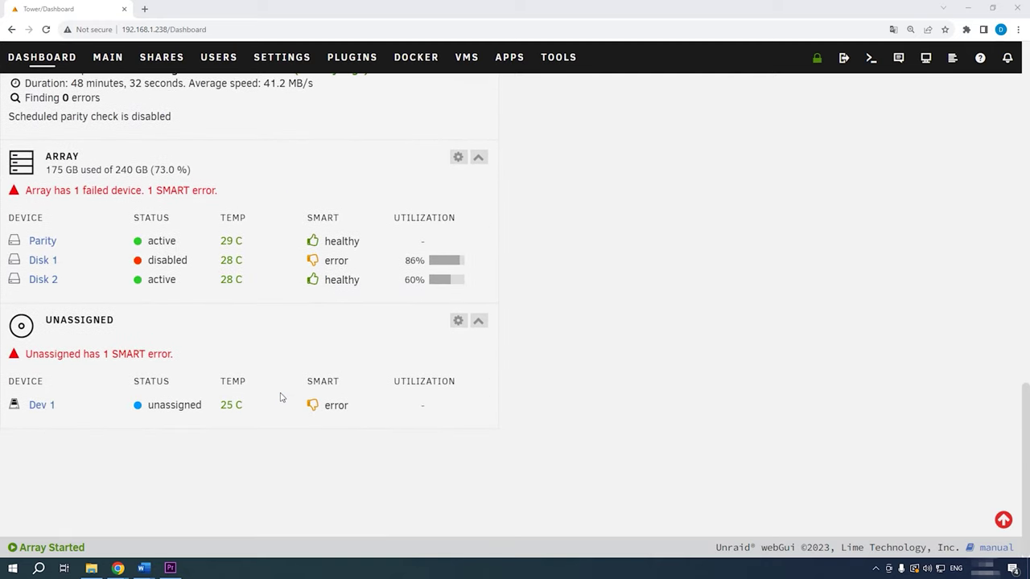
pyautogui.scroll(15, 281, 397)
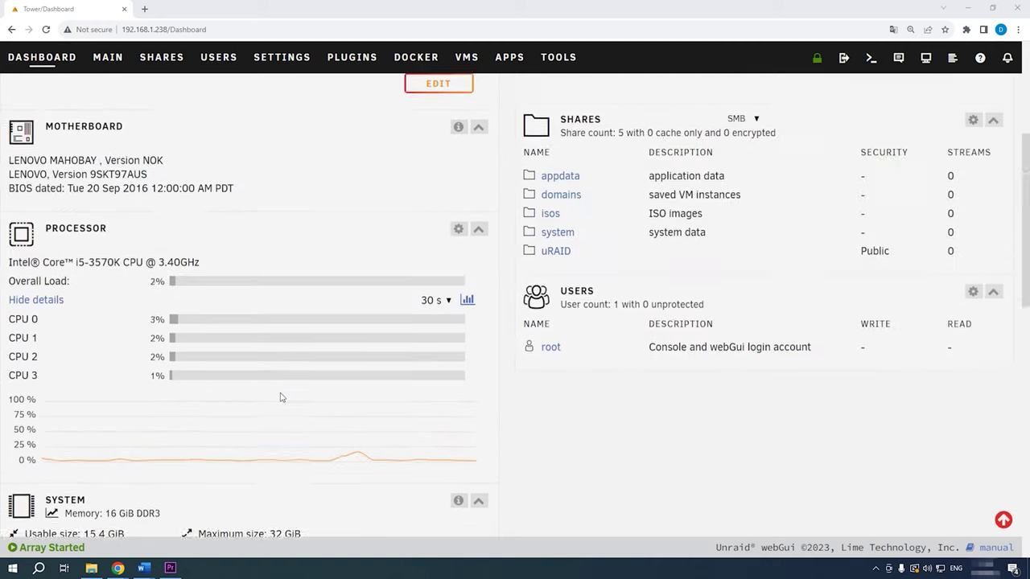
pyautogui.scroll(1, 281, 397)
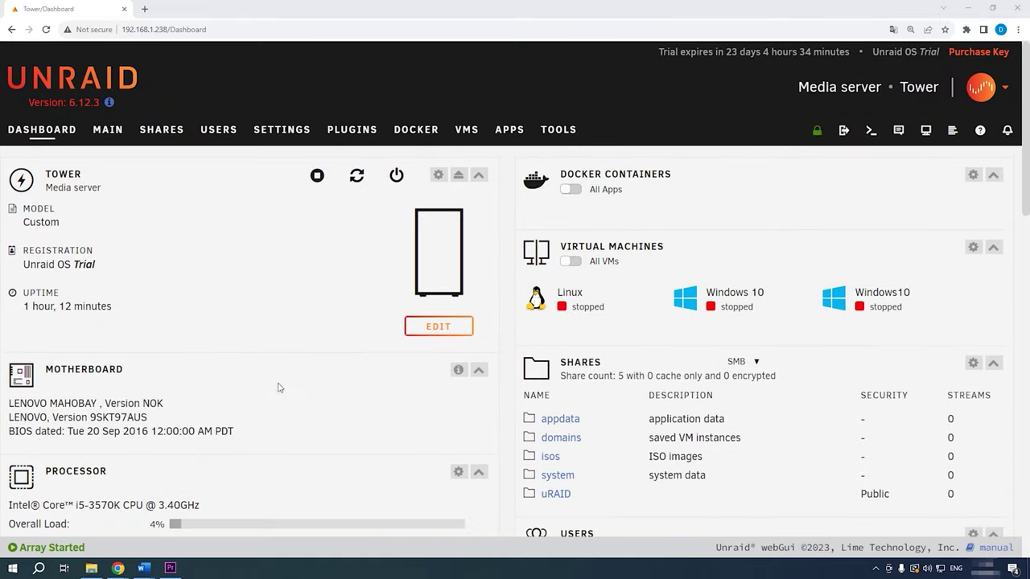
# On the Main page, assign the 120 GB drive sdb as the Parity device and drive sdc as Disk 1.
pyautogui.click(100, 133)
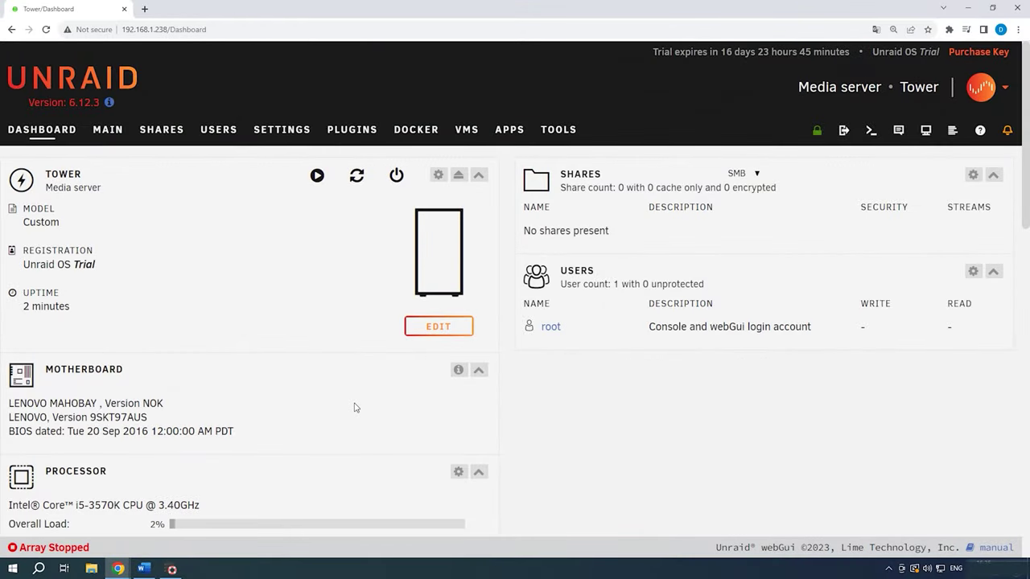
pyautogui.click(107, 141)
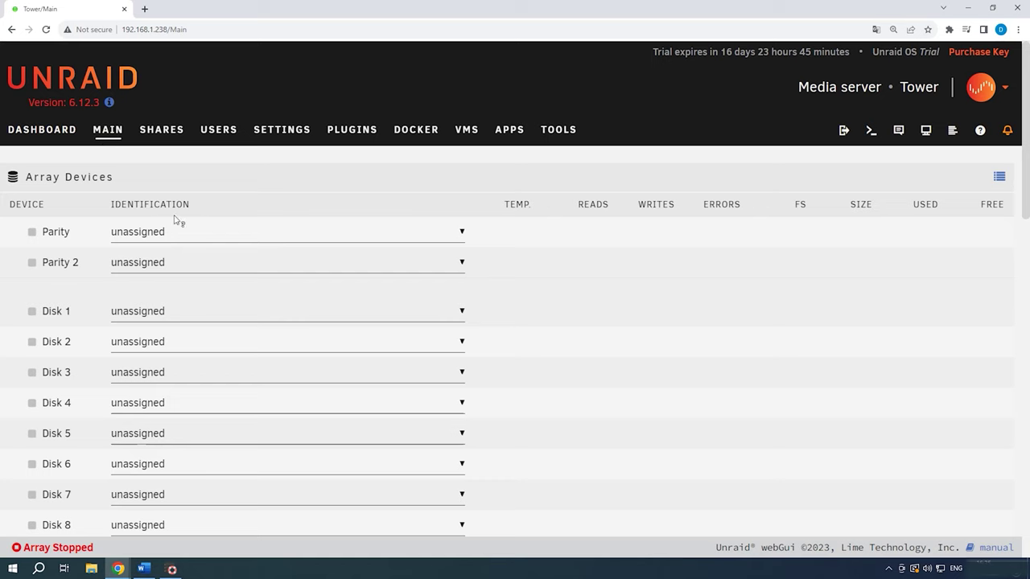
pyautogui.scroll(-12, 180, 237)
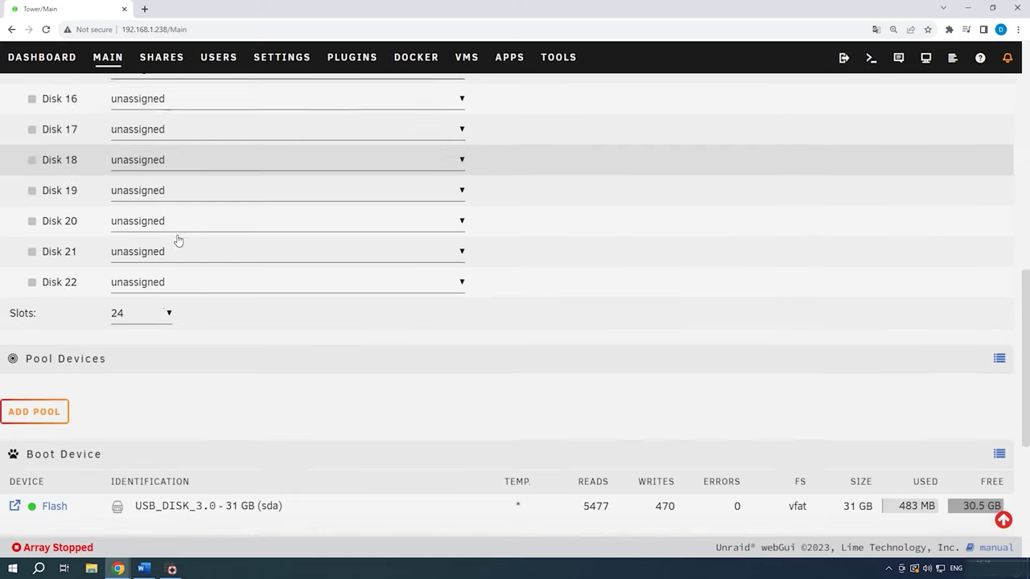
pyautogui.scroll(-2, 177, 240)
pyautogui.scroll(10, 178, 240)
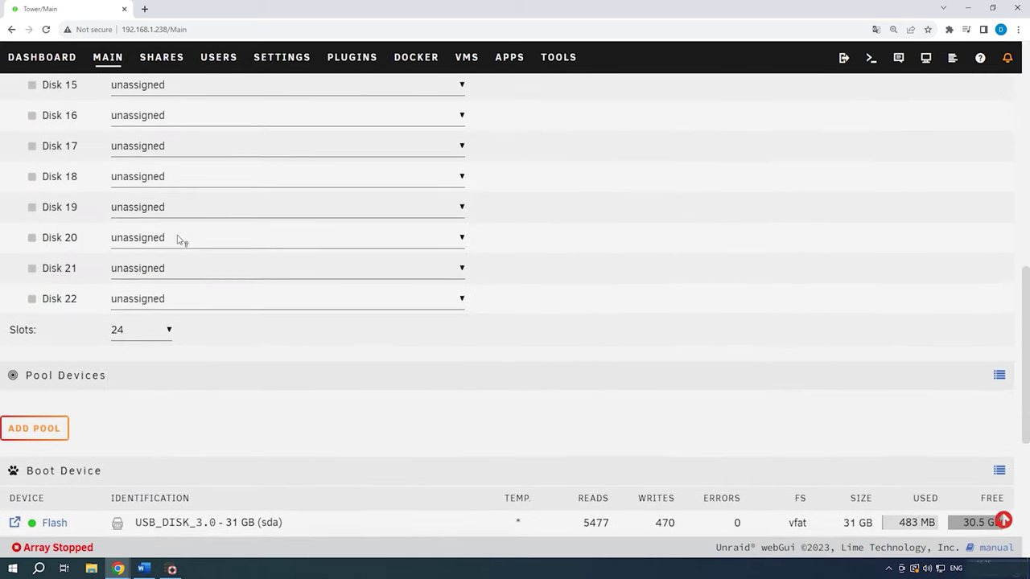
pyautogui.scroll(5, 180, 240)
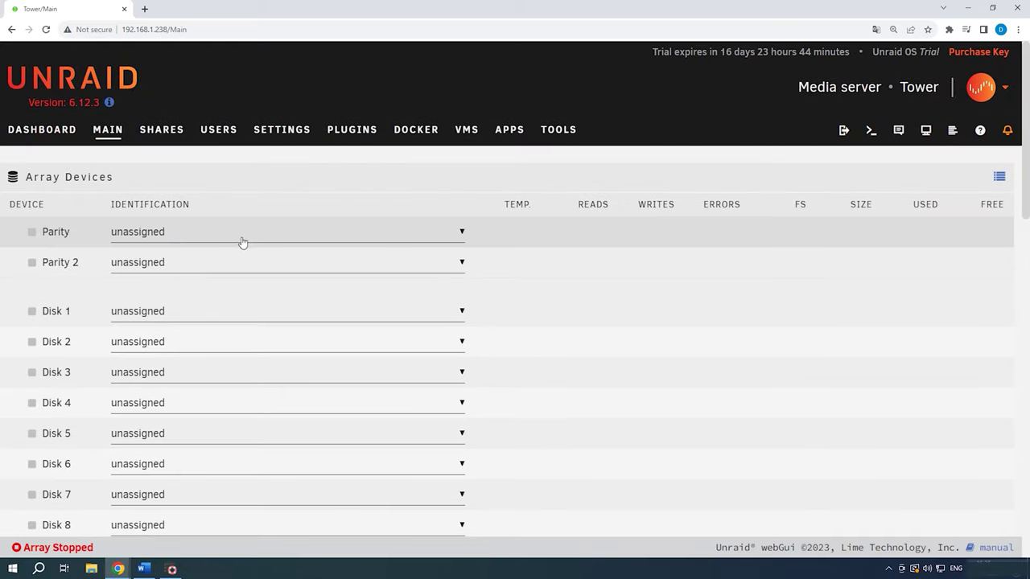
pyautogui.click(249, 234)
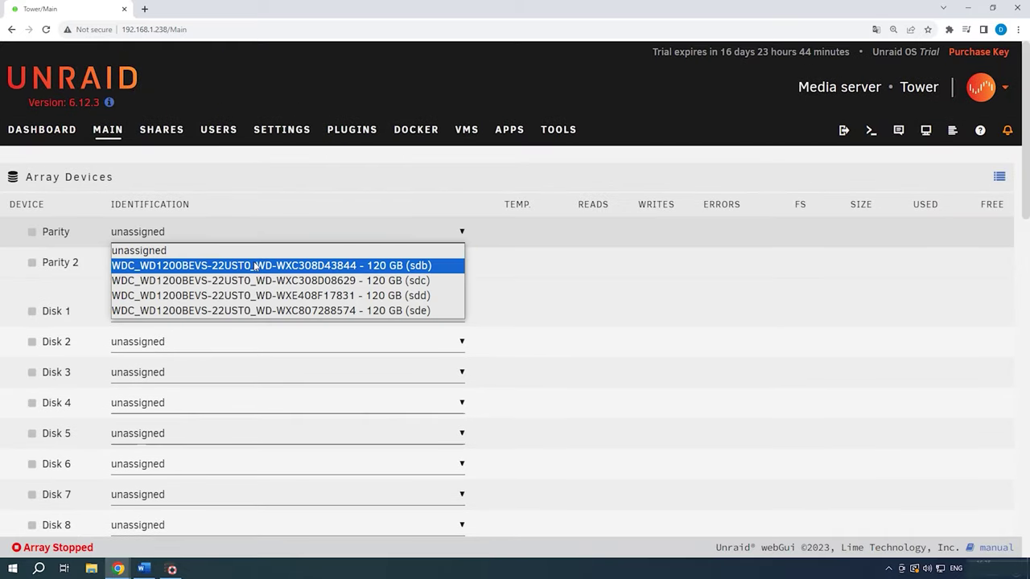
pyautogui.click(253, 265)
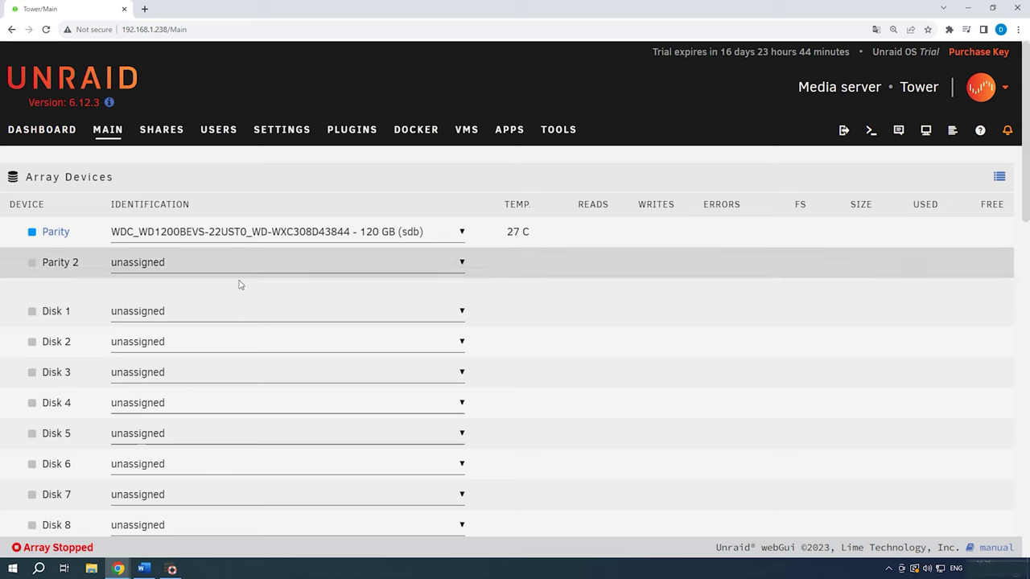
pyautogui.click(243, 315)
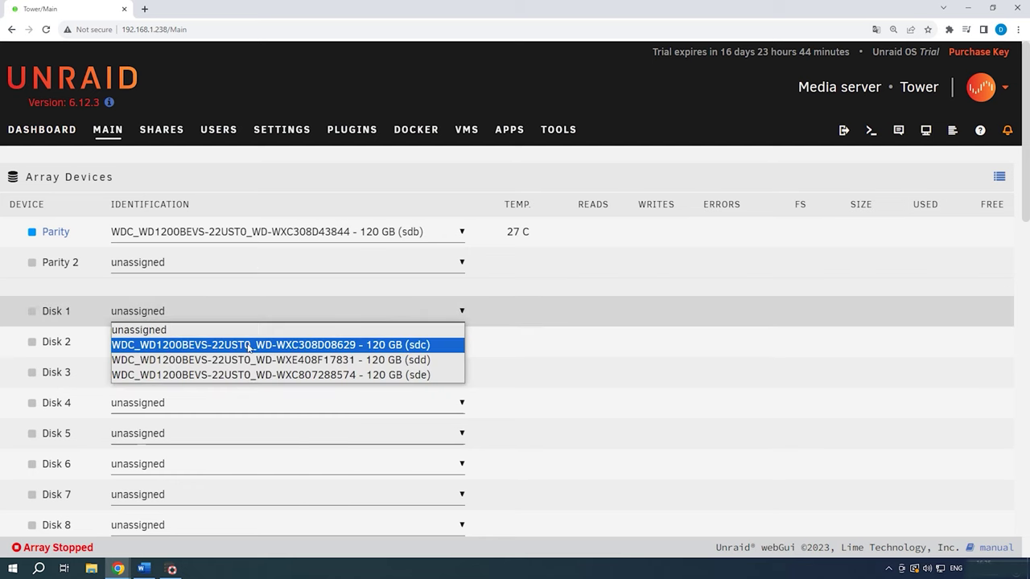
pyautogui.click(250, 346)
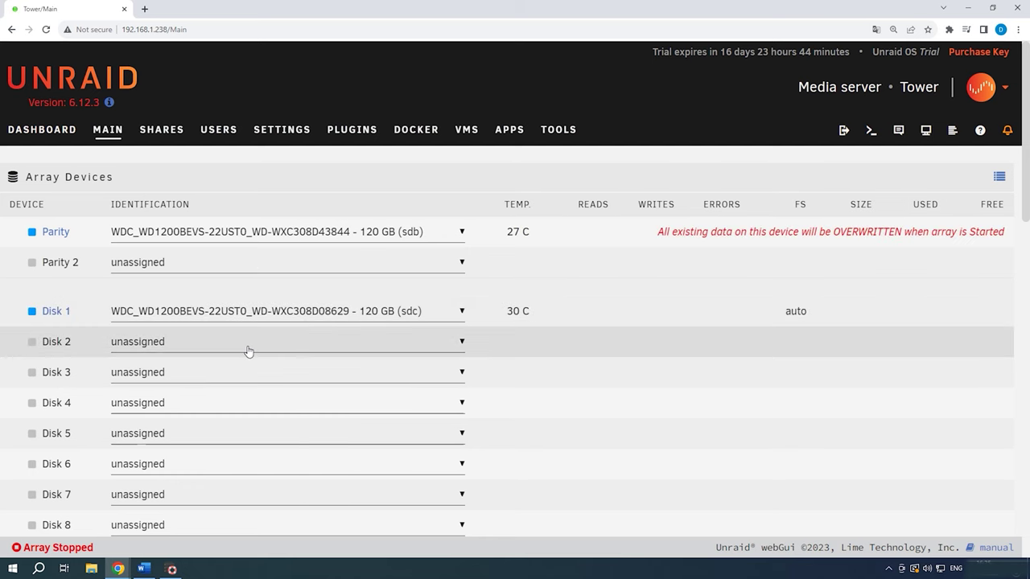
# Assign the 120 GB drive sdd as Disk 2 and drive sde as Parity 2.
pyautogui.click(248, 347)
pyautogui.click(244, 376)
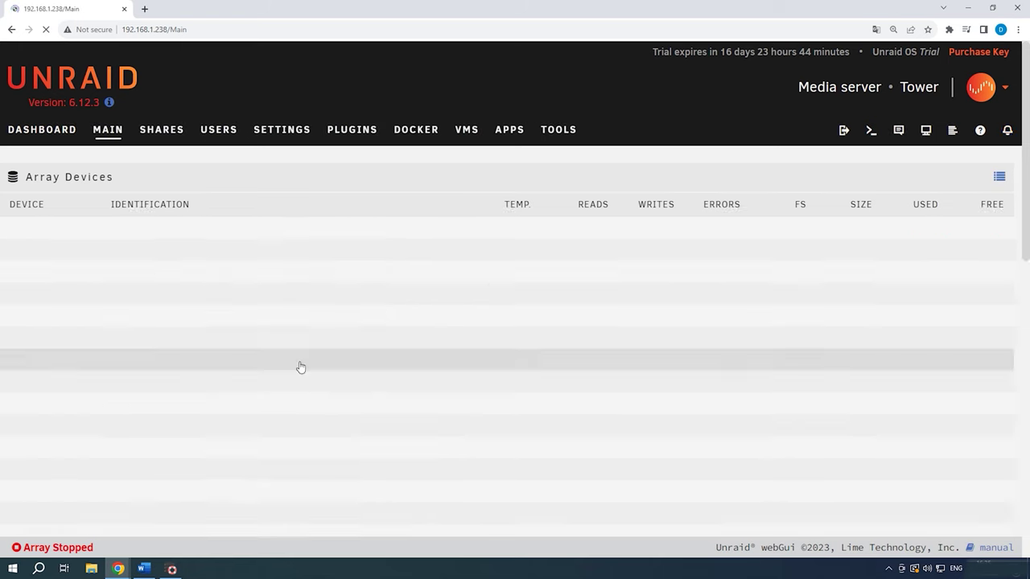
pyautogui.click(394, 266)
pyautogui.click(366, 296)
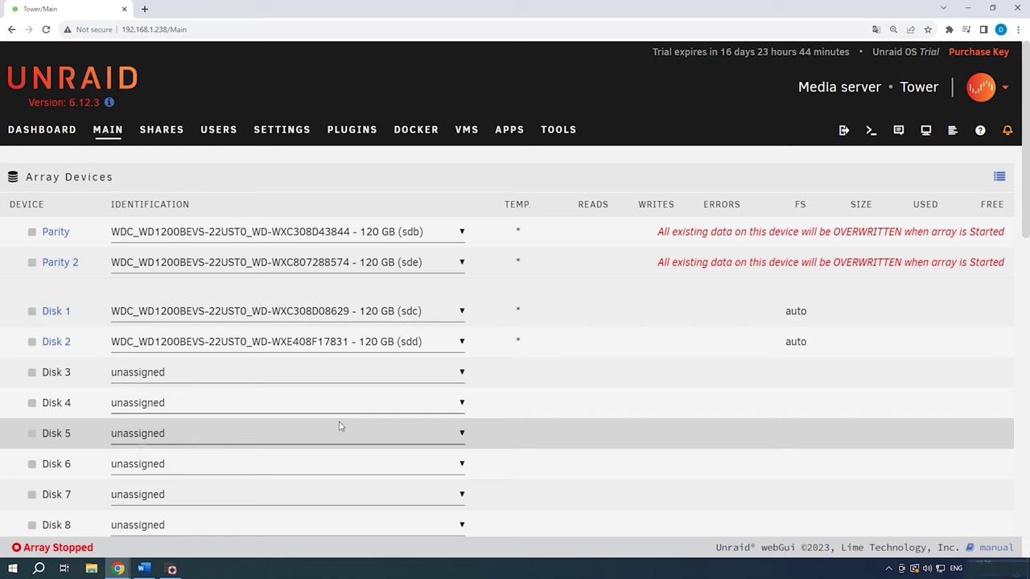
# Examine the file system type options in Disk 1's settings, then return to the array devices without changing the type.
pyautogui.scroll(-1, 344, 427)
pyautogui.scroll(-10, 345, 426)
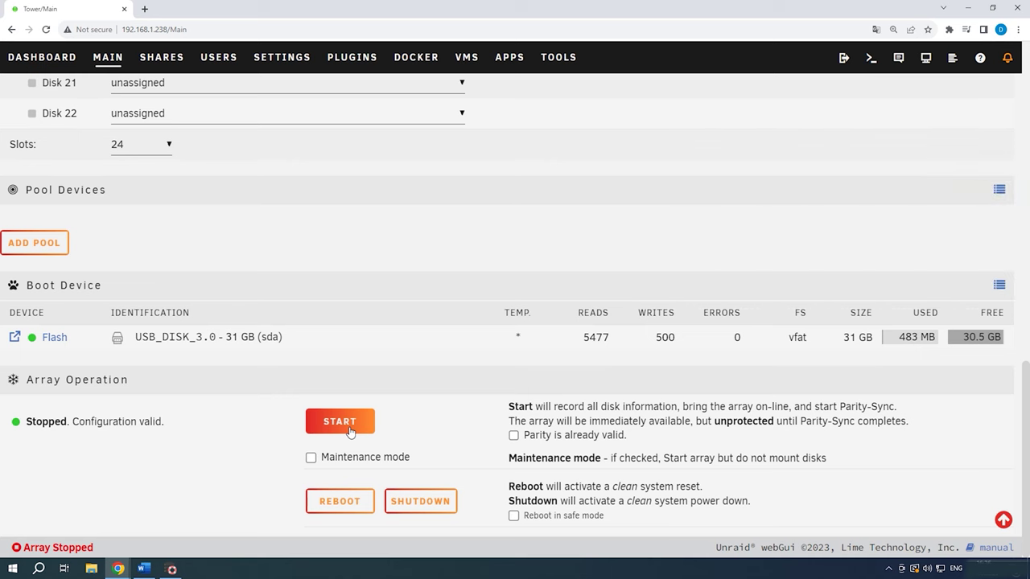
pyautogui.scroll(10, 343, 434)
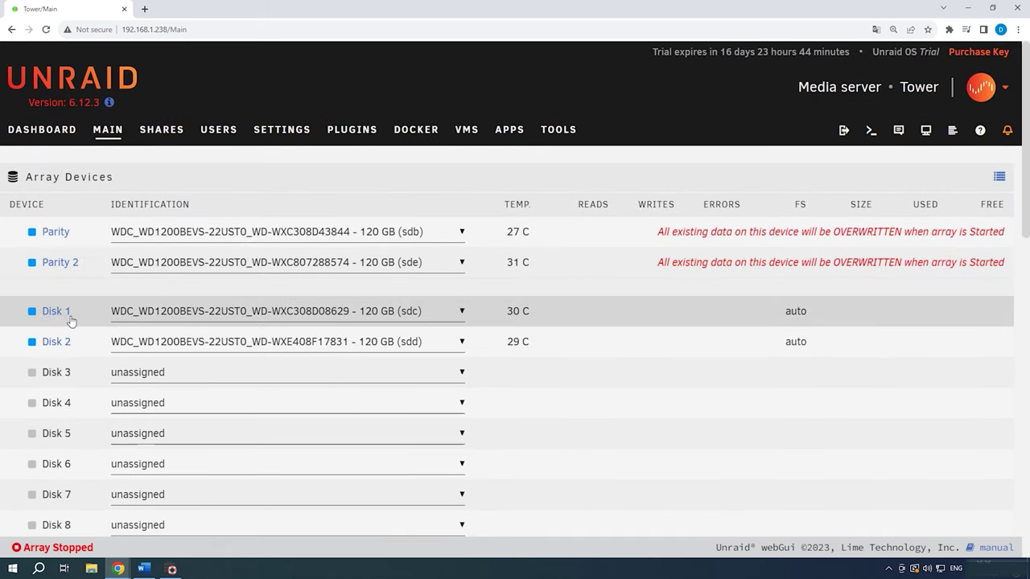
pyautogui.click(53, 313)
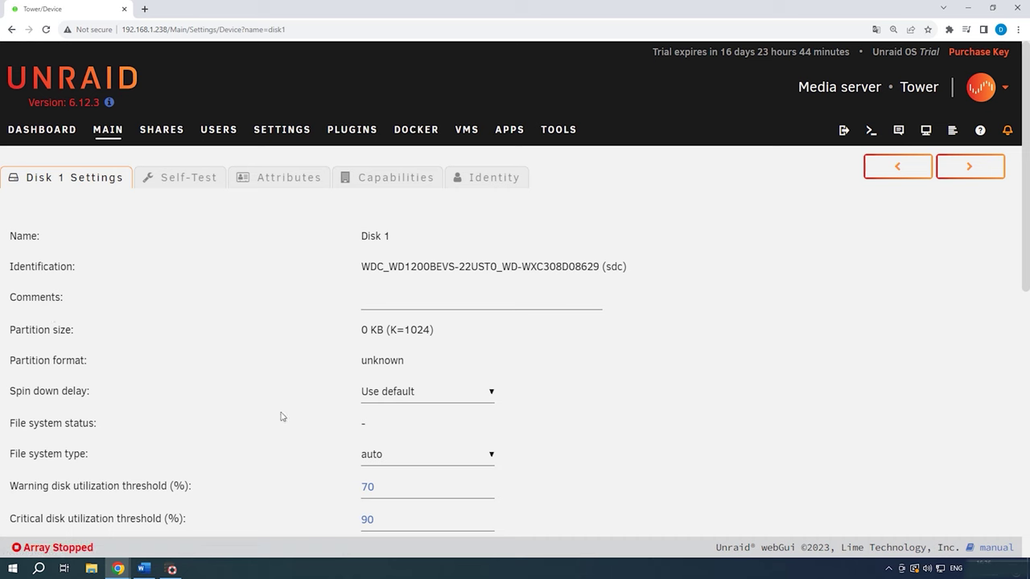
pyautogui.click(483, 460)
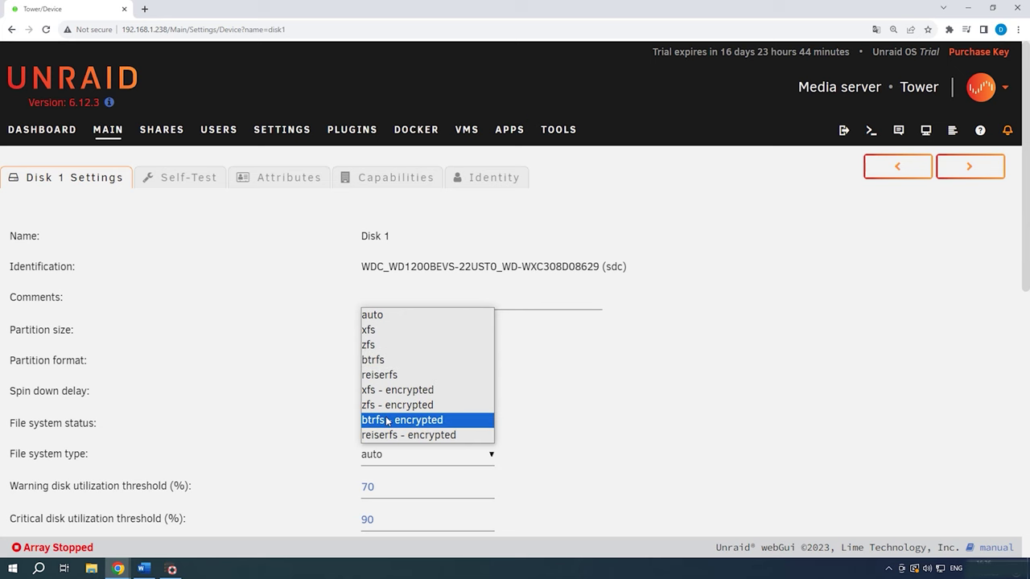
pyautogui.click(576, 380)
pyautogui.click(10, 30)
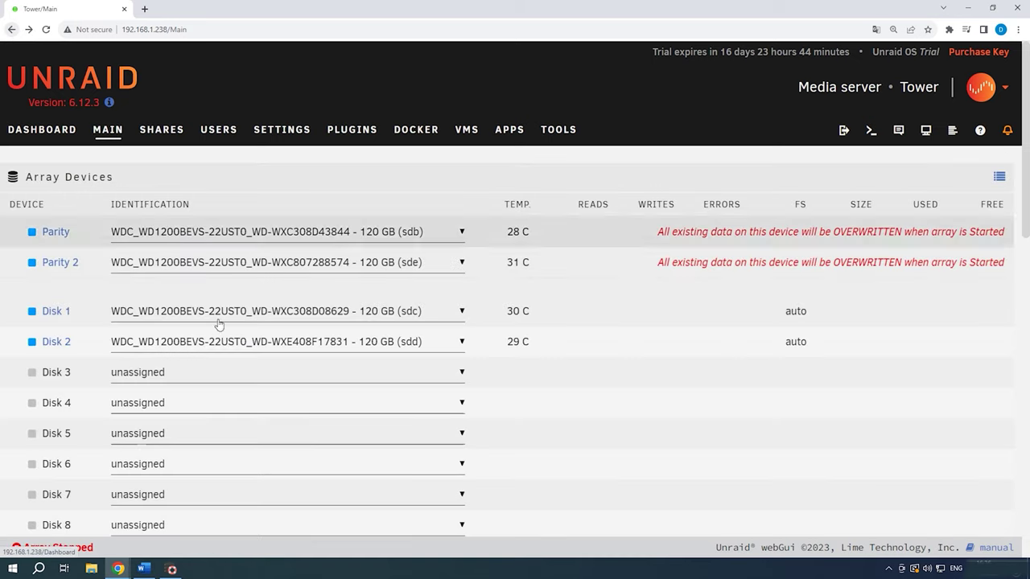
# Start the array and accept overwriting the contents of the parity disks.
pyautogui.scroll(-4, 402, 442)
pyautogui.scroll(-6, 396, 439)
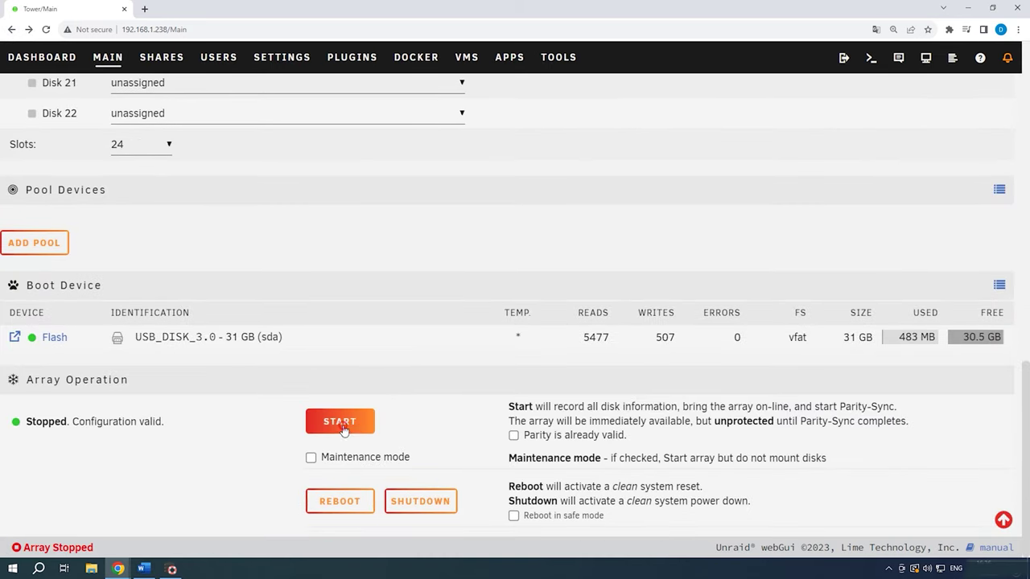
pyautogui.click(341, 423)
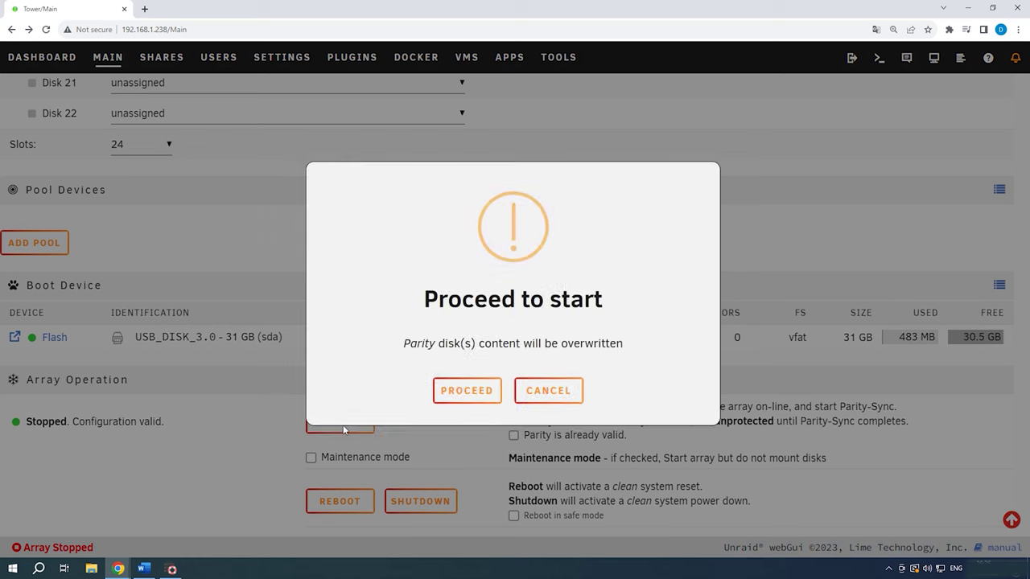
pyautogui.click(466, 395)
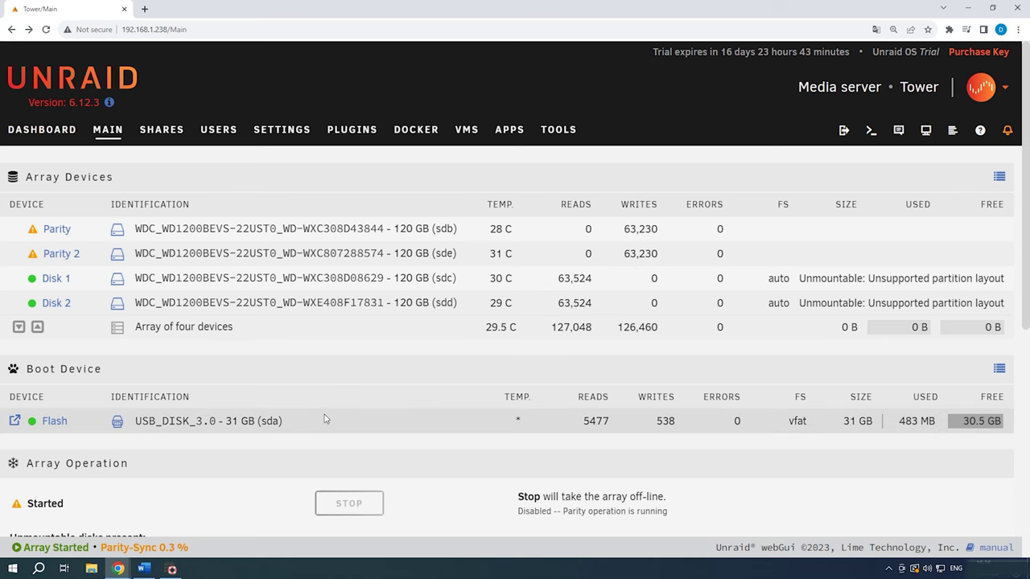
# Format the unmountable Disk 1 and Disk 2, accepting the data loss warning.
pyautogui.scroll(-3, 326, 419)
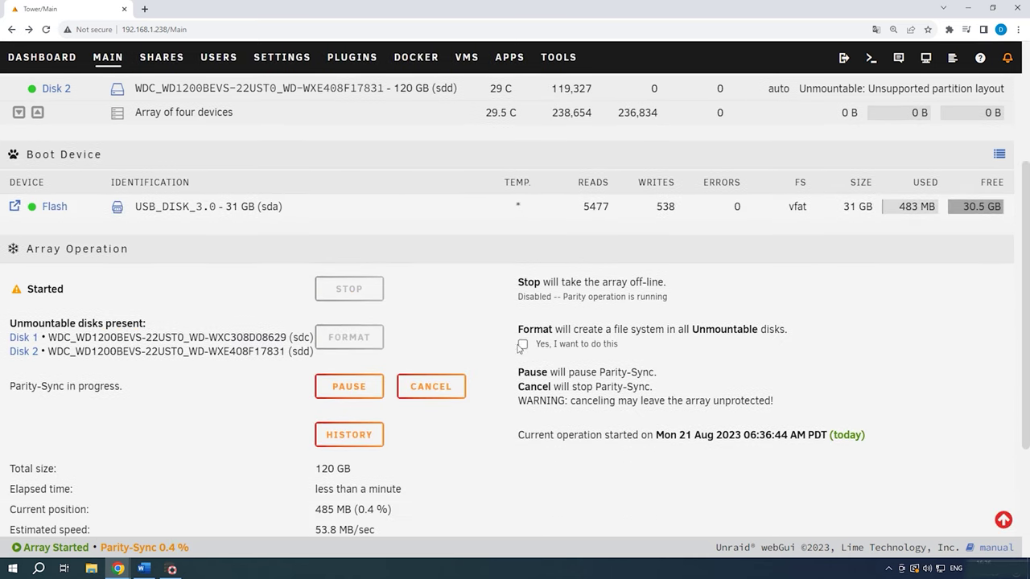
pyautogui.click(523, 344)
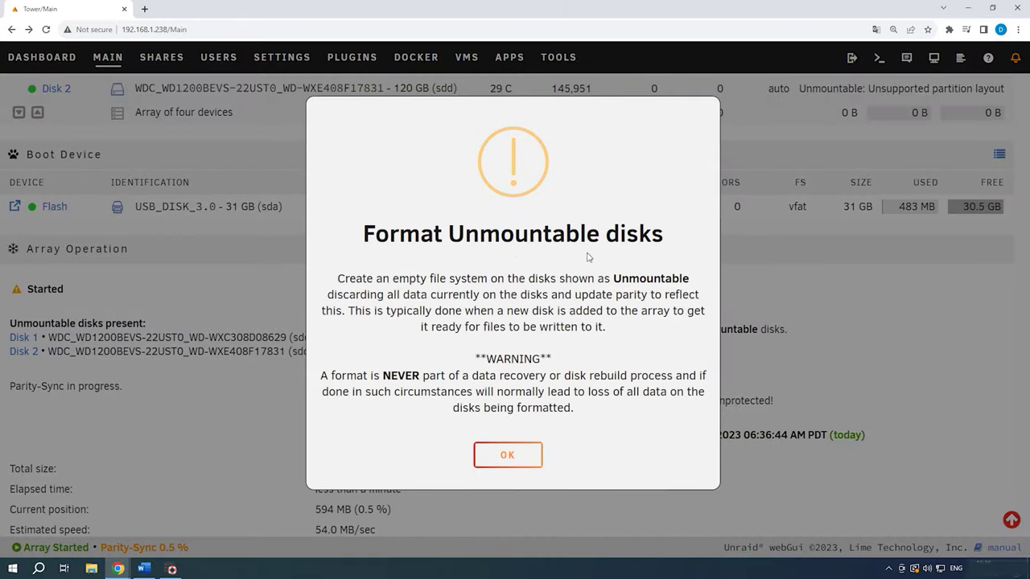
pyautogui.click(507, 455)
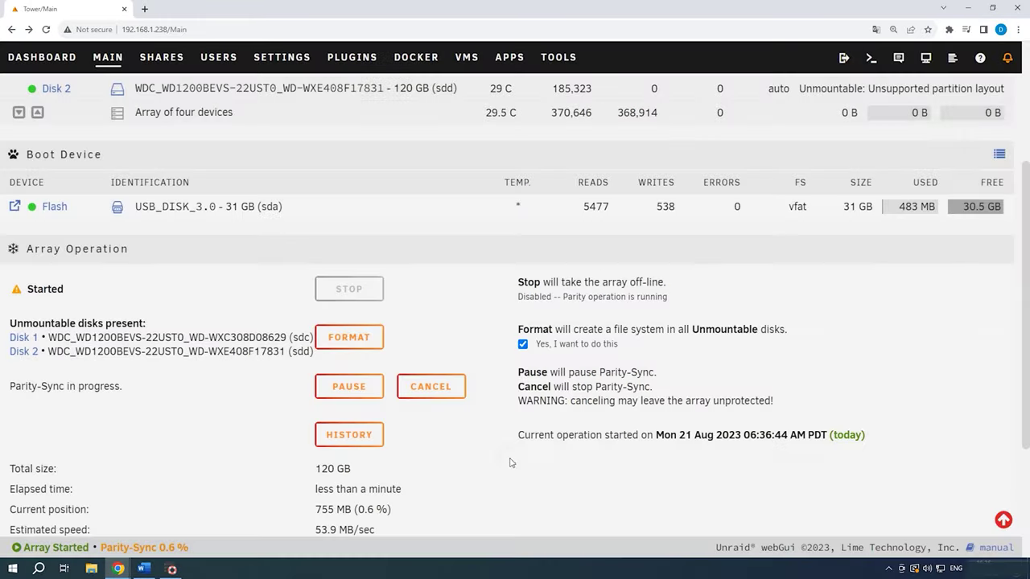
pyautogui.click(349, 337)
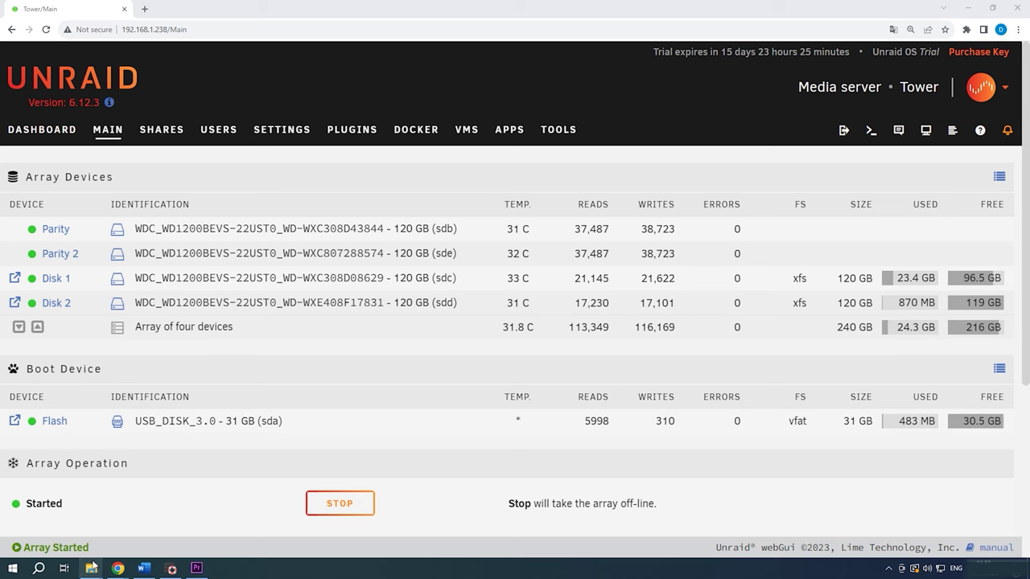
# Add a user share named UnRAID with the default storage settings.
pyautogui.click(161, 132)
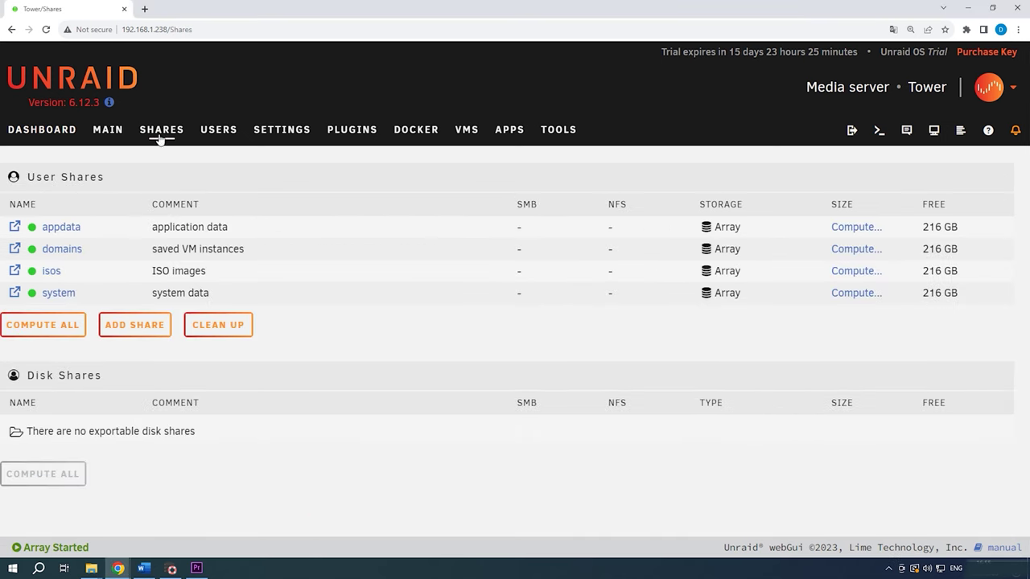
pyautogui.click(136, 328)
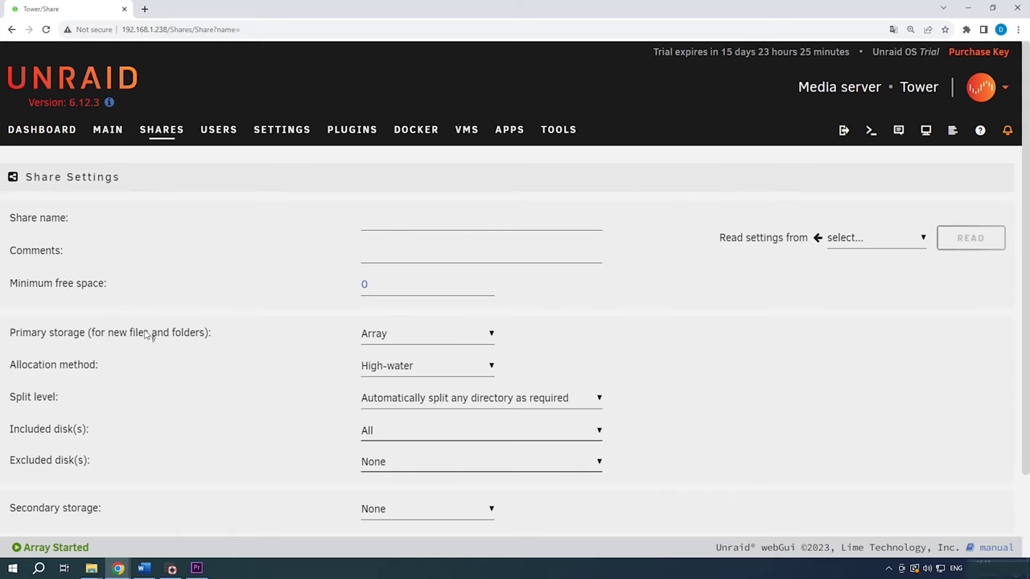
pyautogui.write('UnRAID')
pyautogui.scroll(-2, 446, 431)
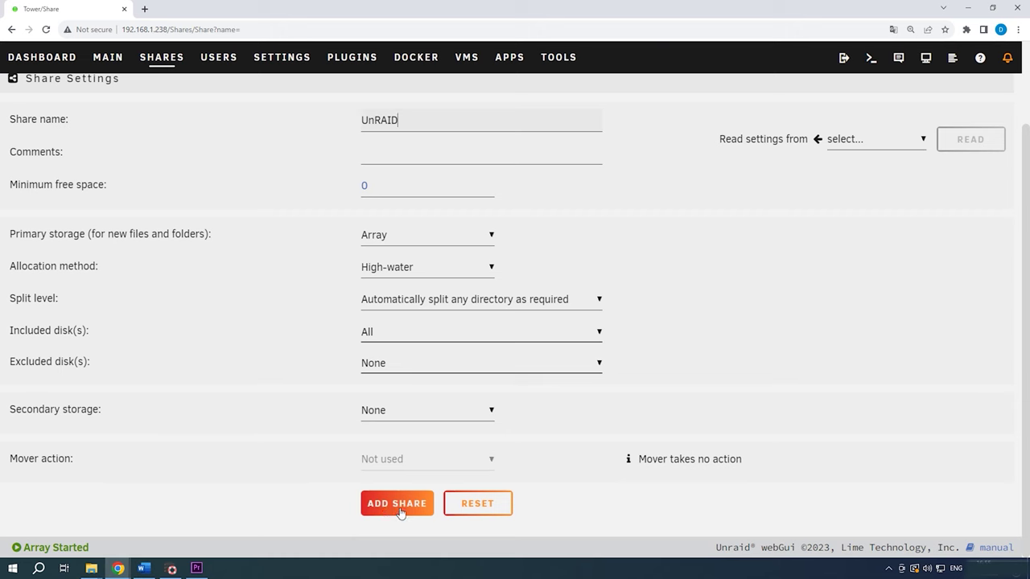
pyautogui.click(394, 505)
# Enable SMB export for the UnRAID share by setting Export to Yes, and finish its configuration.
pyautogui.scroll(-5, 391, 515)
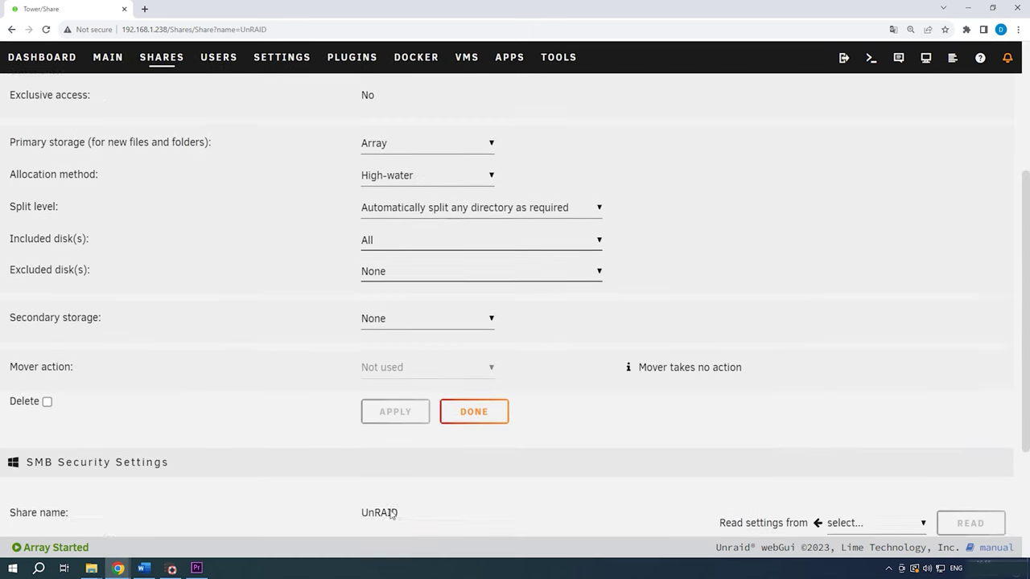
pyautogui.scroll(-2, 391, 514)
pyautogui.click(394, 368)
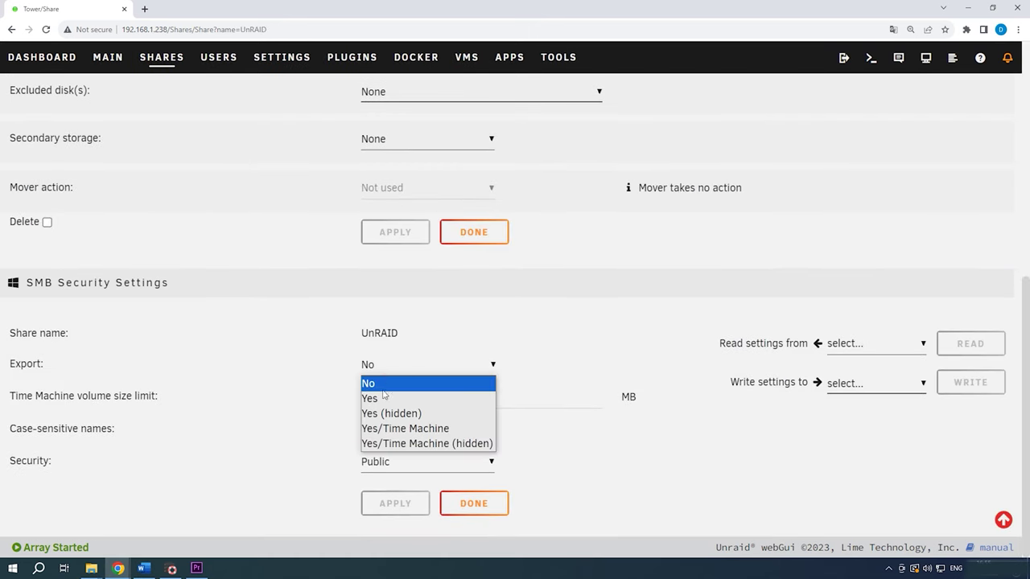
pyautogui.click(381, 397)
pyautogui.click(394, 504)
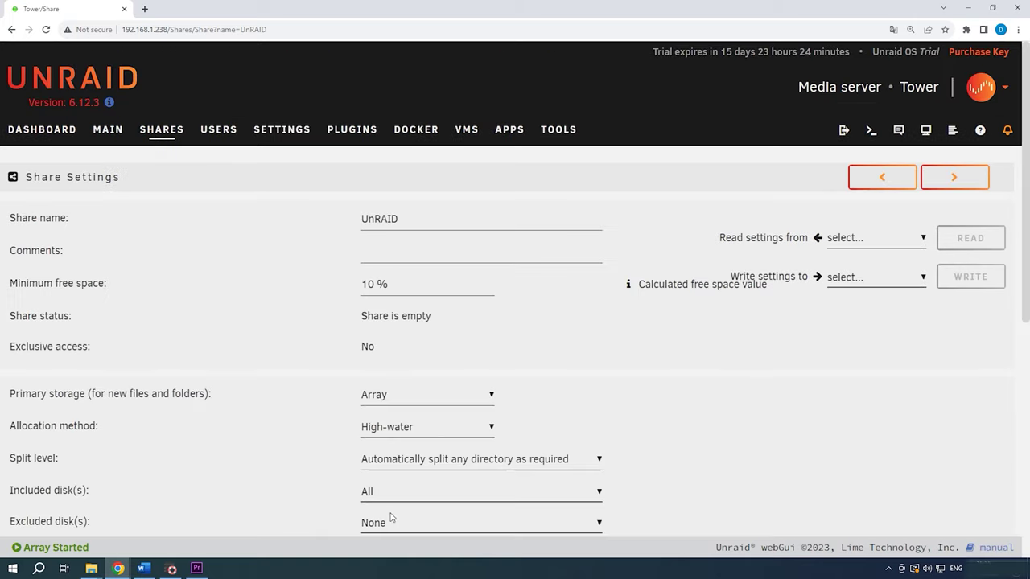
pyautogui.scroll(-5, 390, 517)
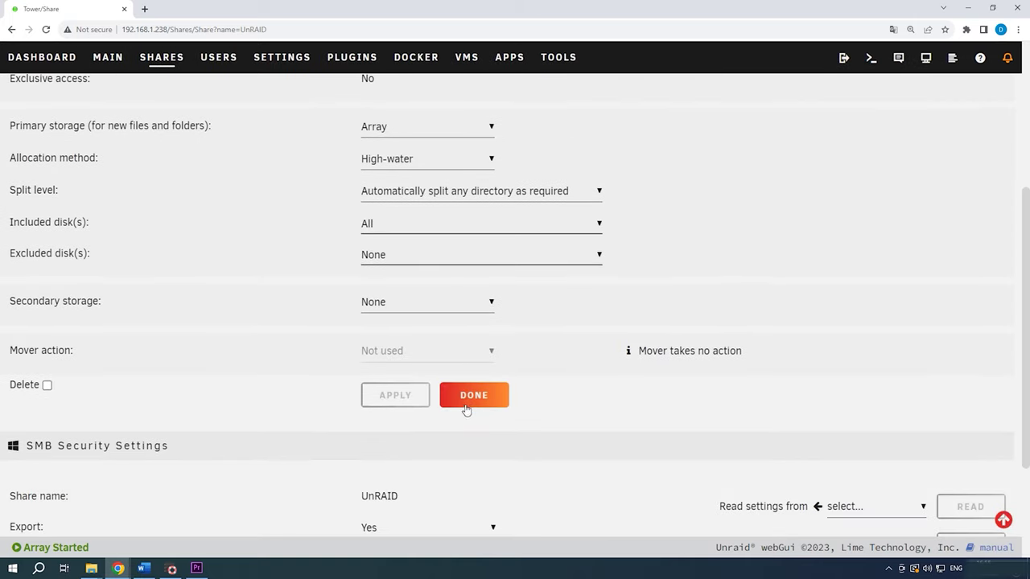
pyautogui.click(466, 405)
# Switch to File Explorer, copy everything except folder 1 from the data folder into TOWER's UnRAID share, and return to the browser.
pyautogui.click(107, 133)
pyautogui.click(968, 9)
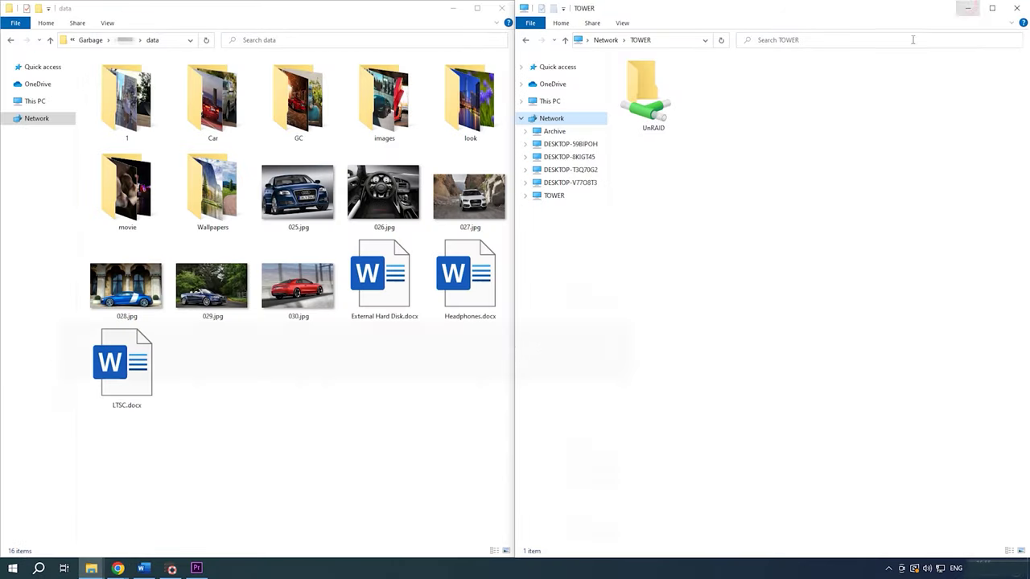
pyautogui.doubleClick(656, 135)
pyautogui.click(210, 113)
pyautogui.keyDown('shift'); pyautogui.click(129, 370); pyautogui.keyUp('shift')
pyautogui.moveTo(226, 137); pyautogui.dragTo(758, 216)
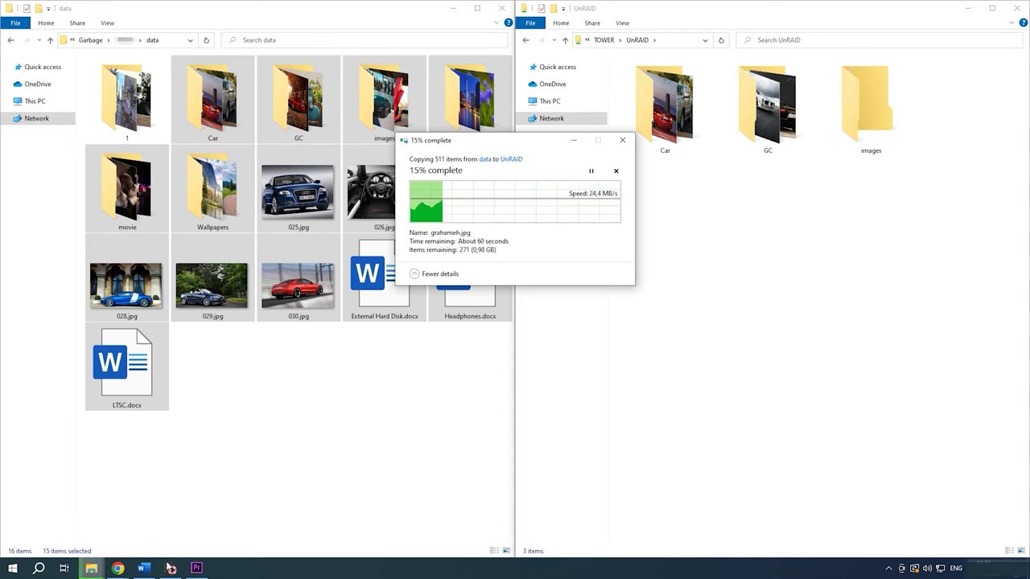
pyautogui.moveTo(118, 567)
pyautogui.click(149, 527)
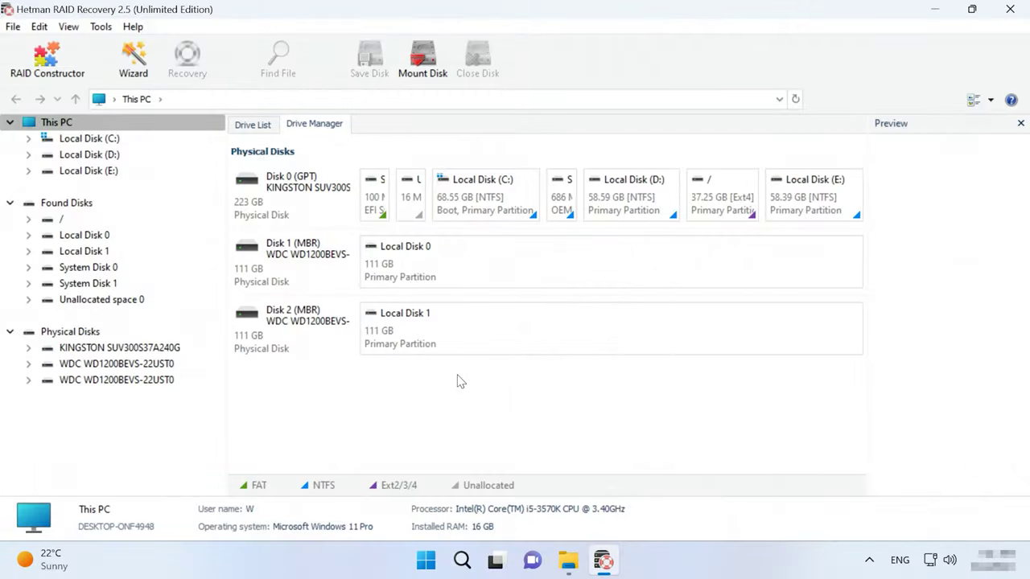
# In Hetman RAID Recovery, examine the properties of physical Disk 1 and Disk 2 and of the Local Disk 1 partition.
pyautogui.click(322, 279)
pyautogui.click(278, 326)
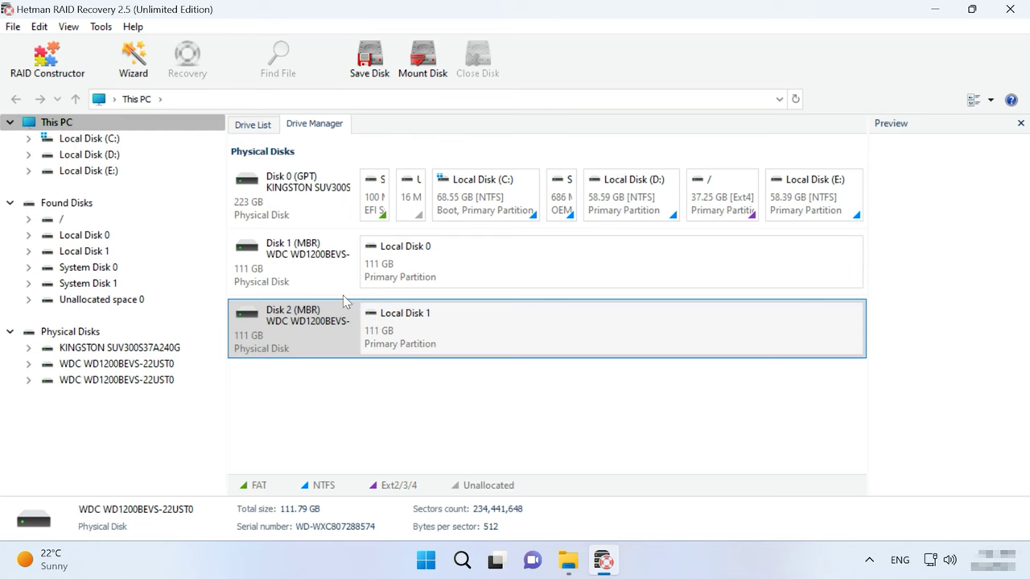
pyautogui.click(308, 262)
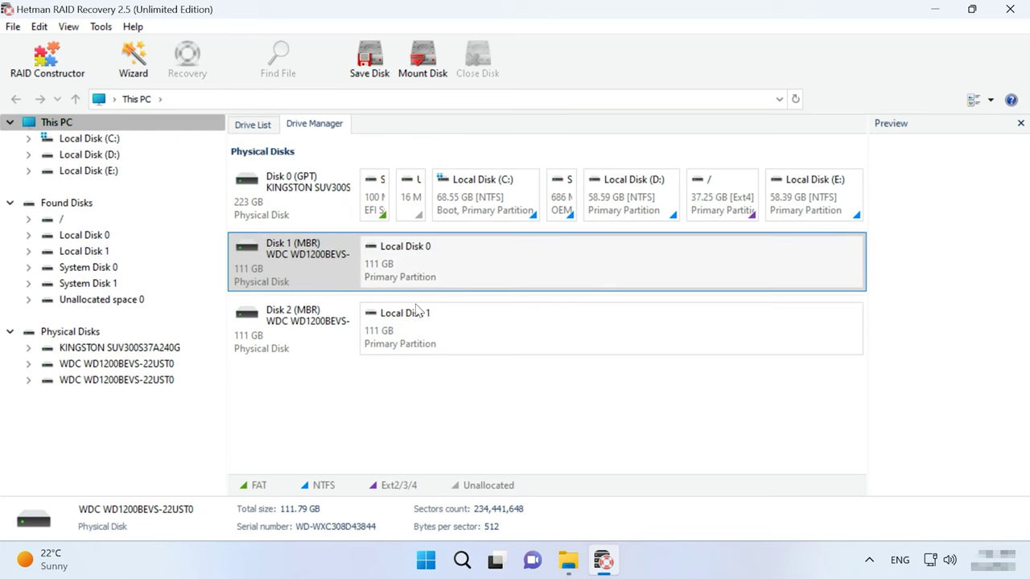
pyautogui.click(414, 334)
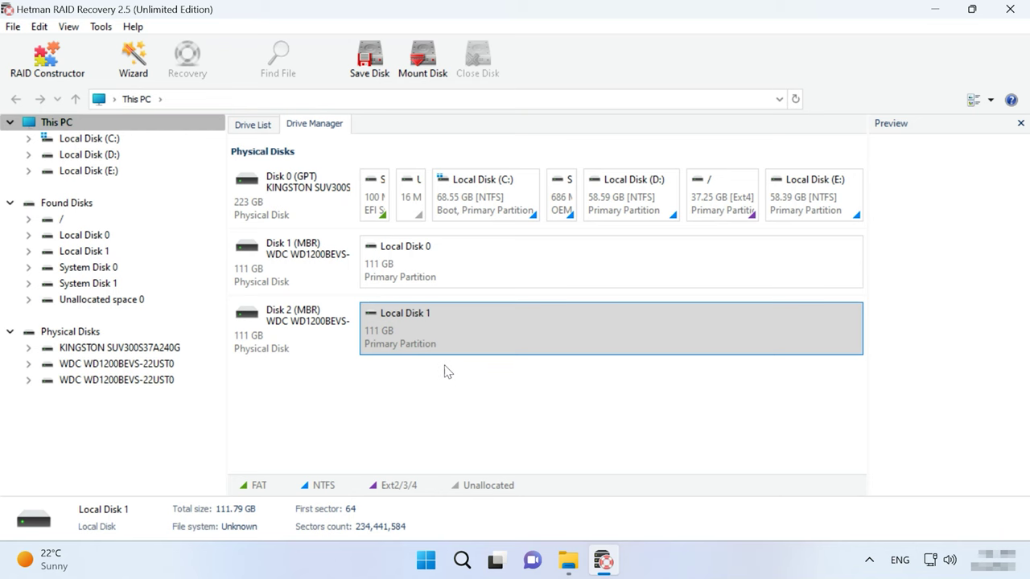
# Start the RAID Constructor and proceed with the Search by manufacturer mode.
pyautogui.click(46, 70)
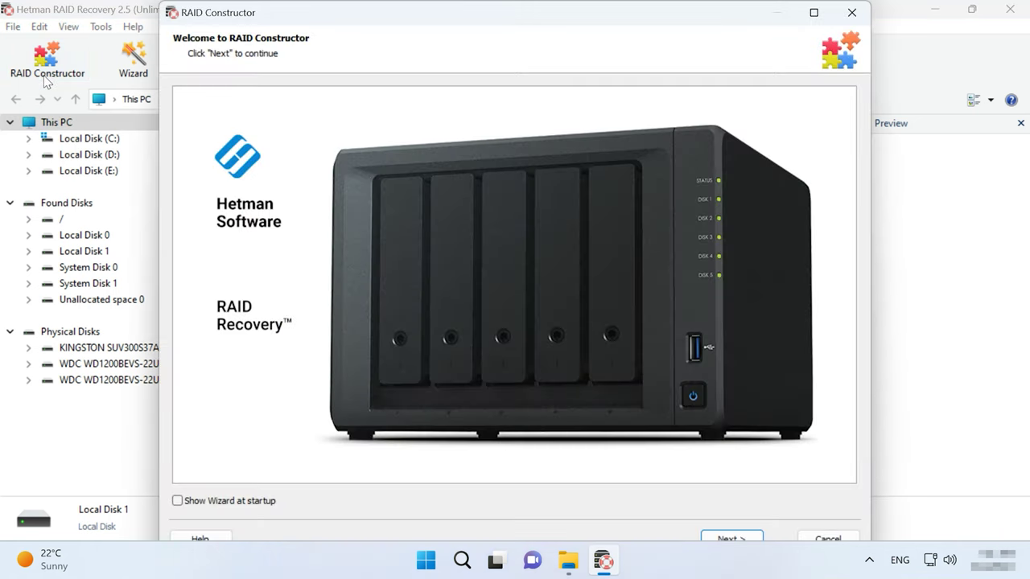
pyautogui.click(729, 537)
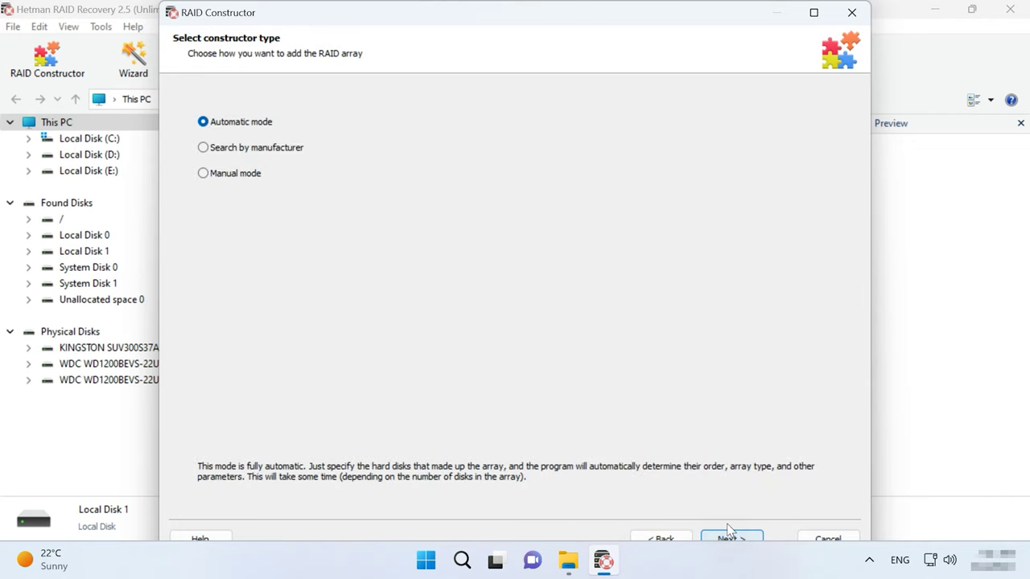
pyautogui.click(245, 150)
pyautogui.click(234, 176)
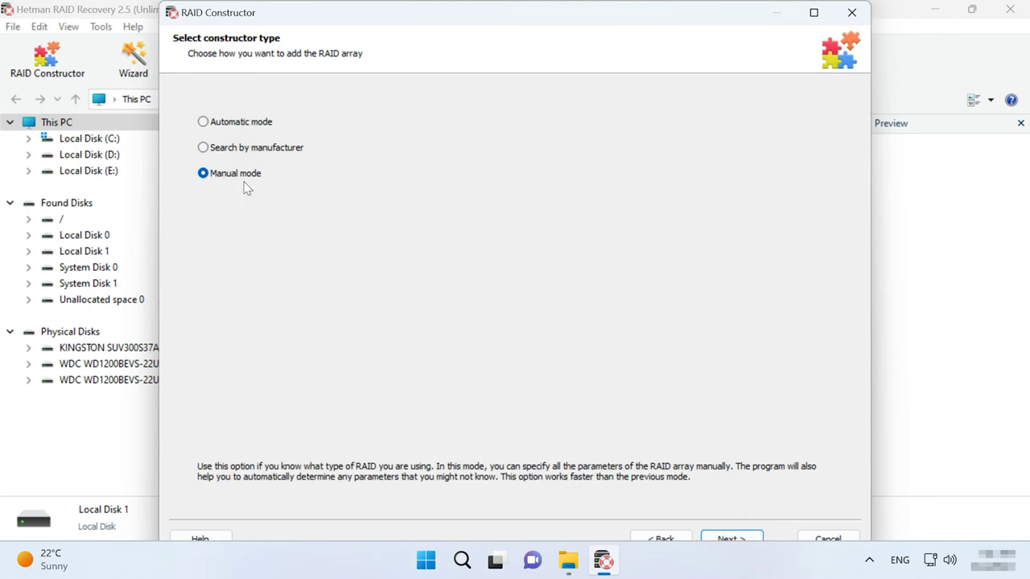
pyautogui.click(260, 150)
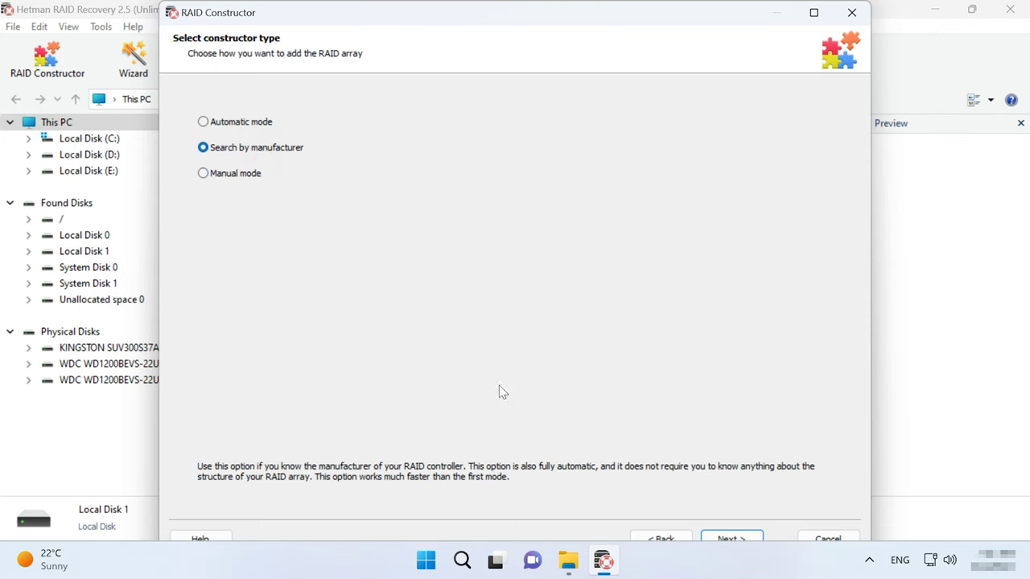
pyautogui.click(736, 537)
# Choose Unraid OS as the RAID manufacturer and search with the number of disks, including lost ones, set to 4.
pyautogui.click(197, 273)
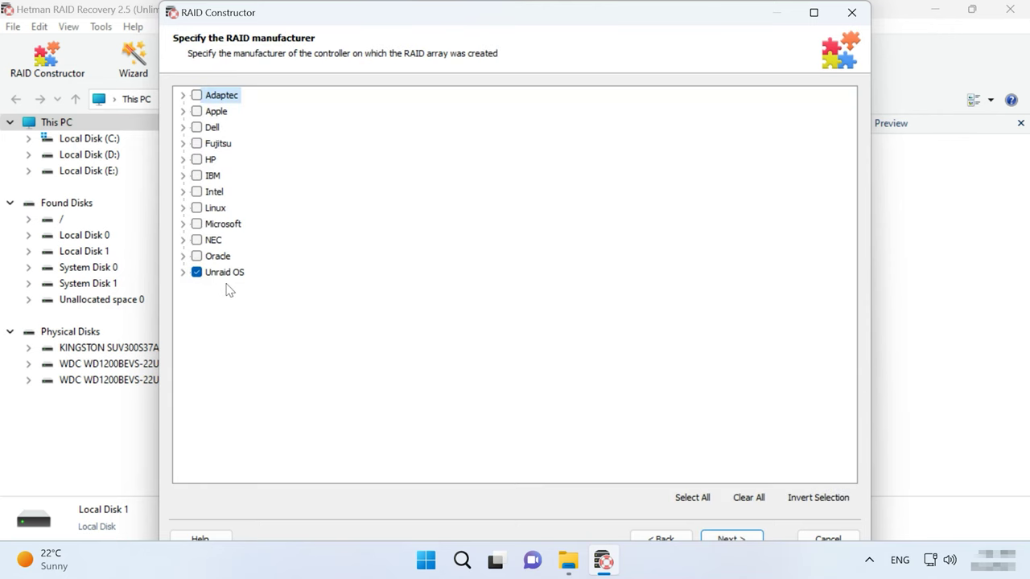
pyautogui.click(748, 544)
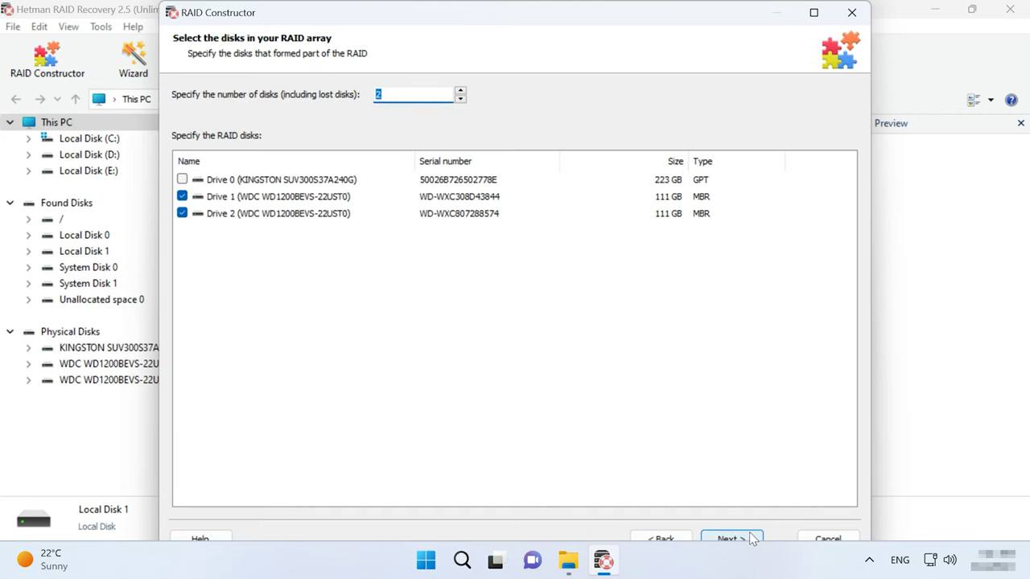
pyautogui.click(460, 91)
pyautogui.click(460, 91)
pyautogui.click(743, 538)
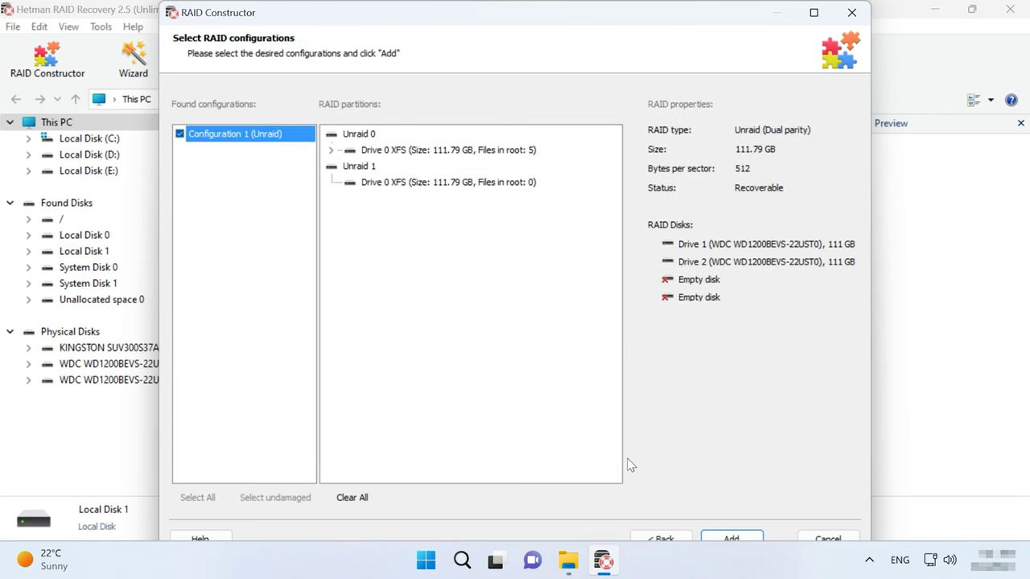
# Review the XFS partitions under Unraid 0 and Unraid 1, add Configuration 1 (Unraid), and select RAID Array 1.
pyautogui.click(330, 151)
pyautogui.click(331, 152)
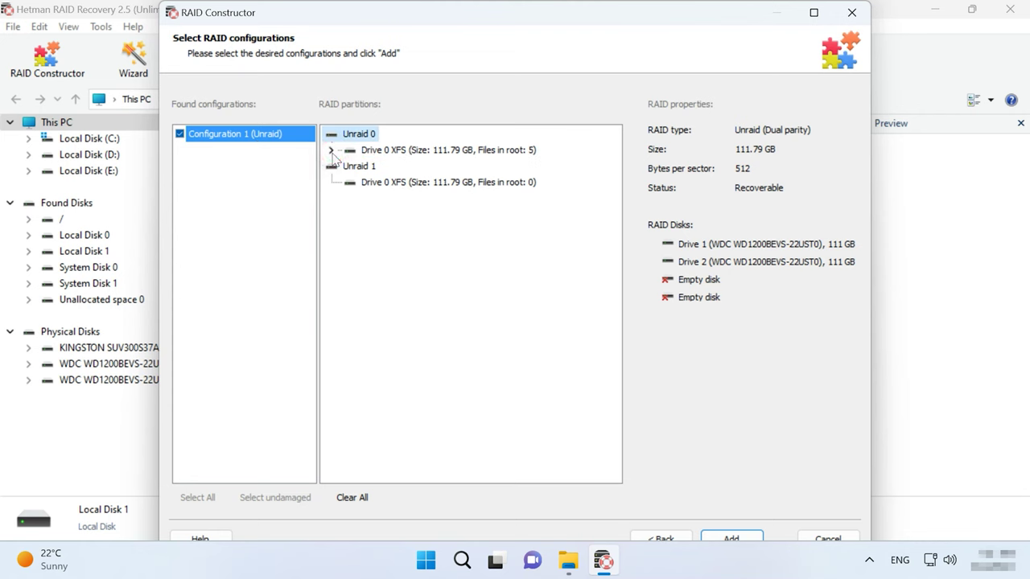
pyautogui.click(374, 182)
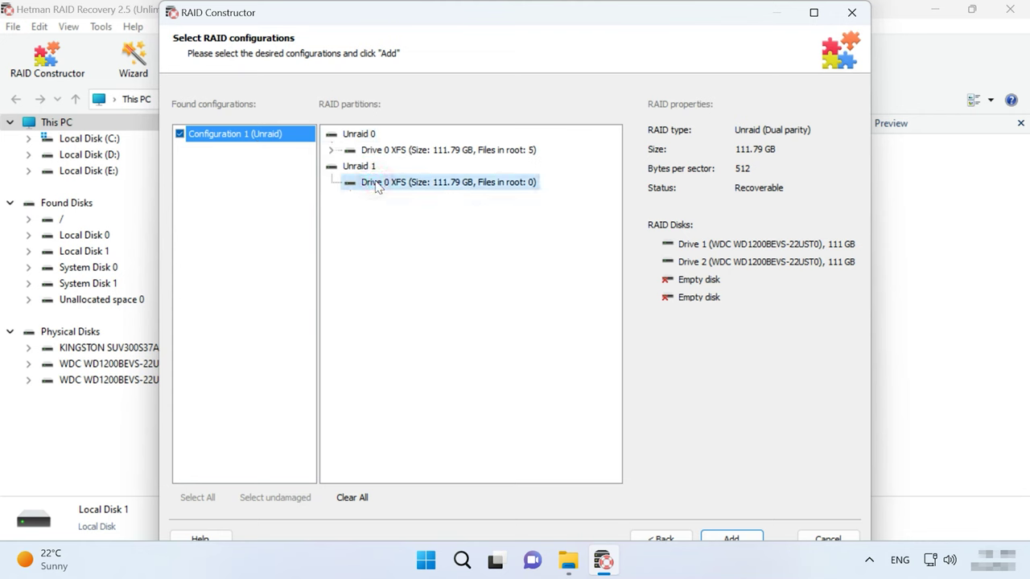
pyautogui.click(404, 151)
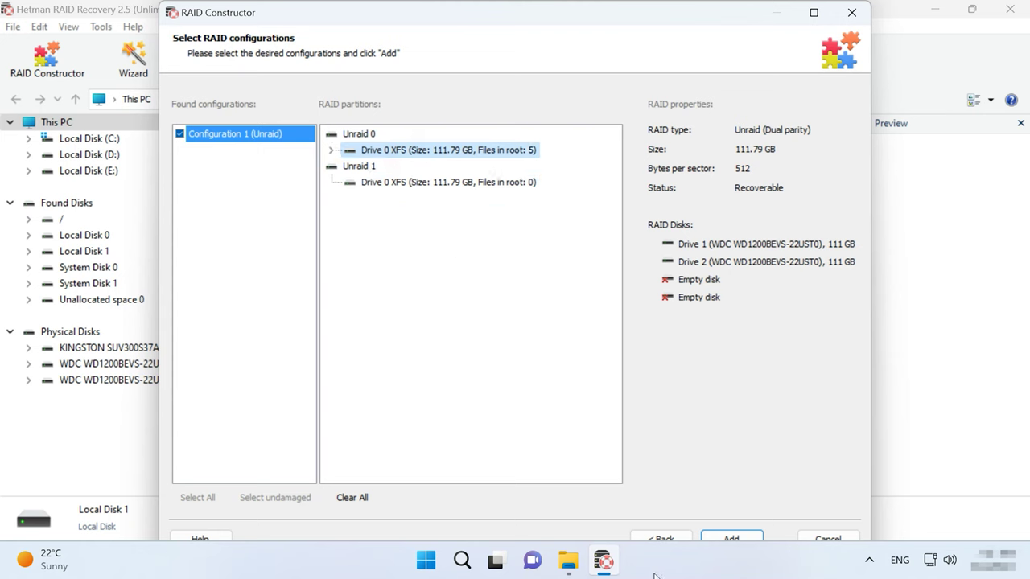
pyautogui.click(741, 538)
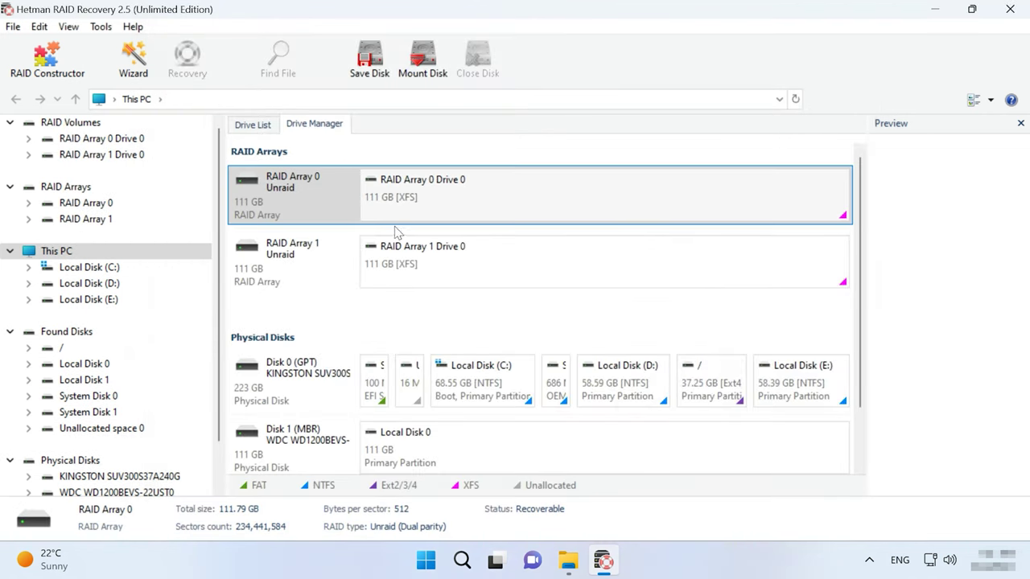
pyautogui.click(334, 258)
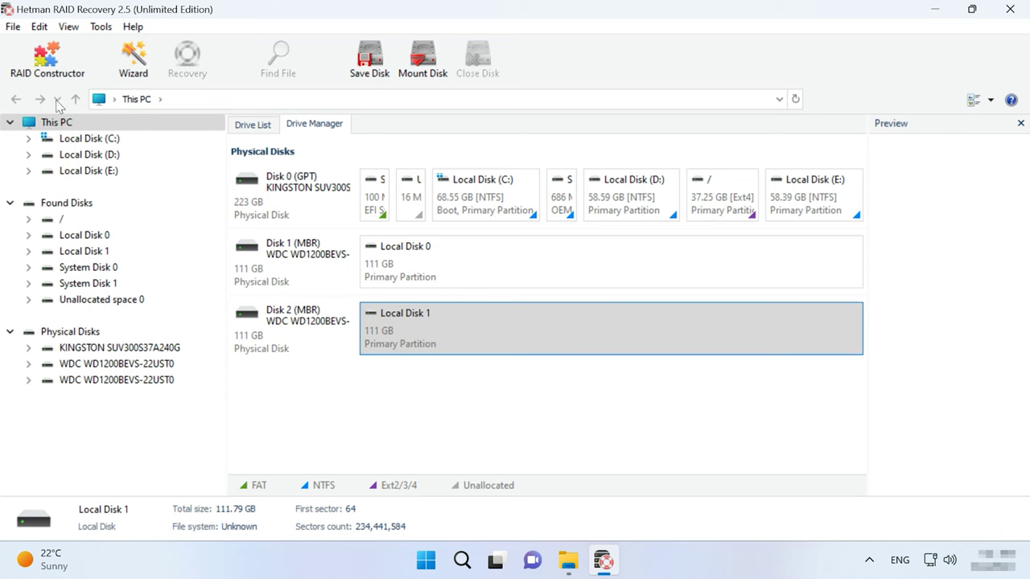
# Start the RAID Constructor again and proceed to the array parameters in Manual mode.
pyautogui.click(78, 74)
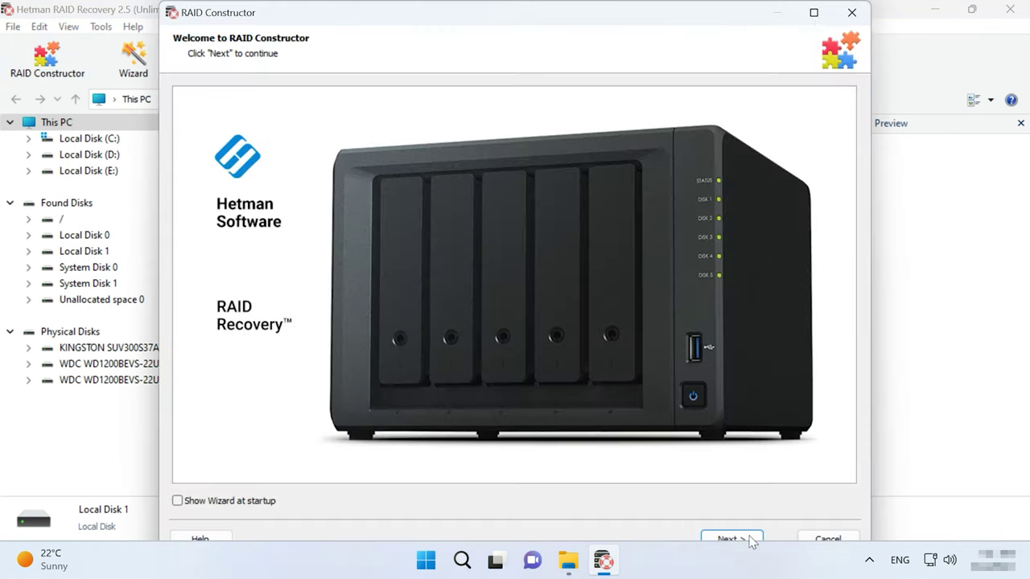
pyautogui.click(746, 541)
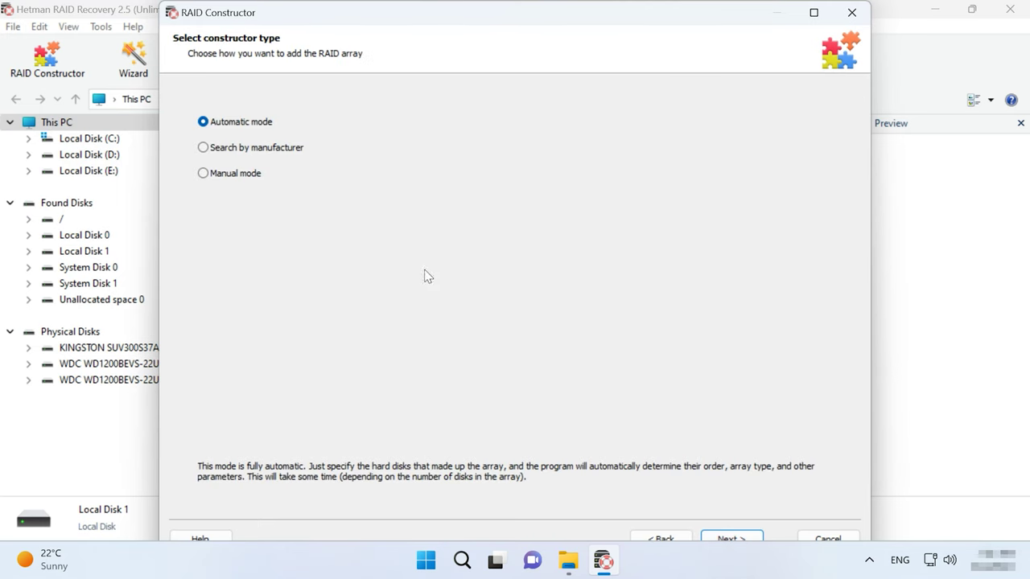
pyautogui.click(239, 173)
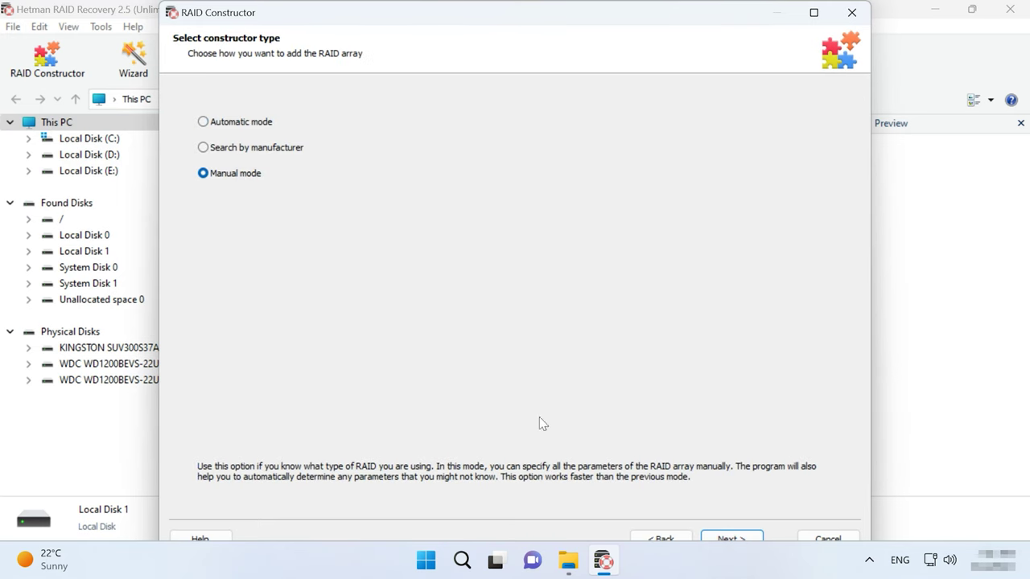
pyautogui.click(738, 537)
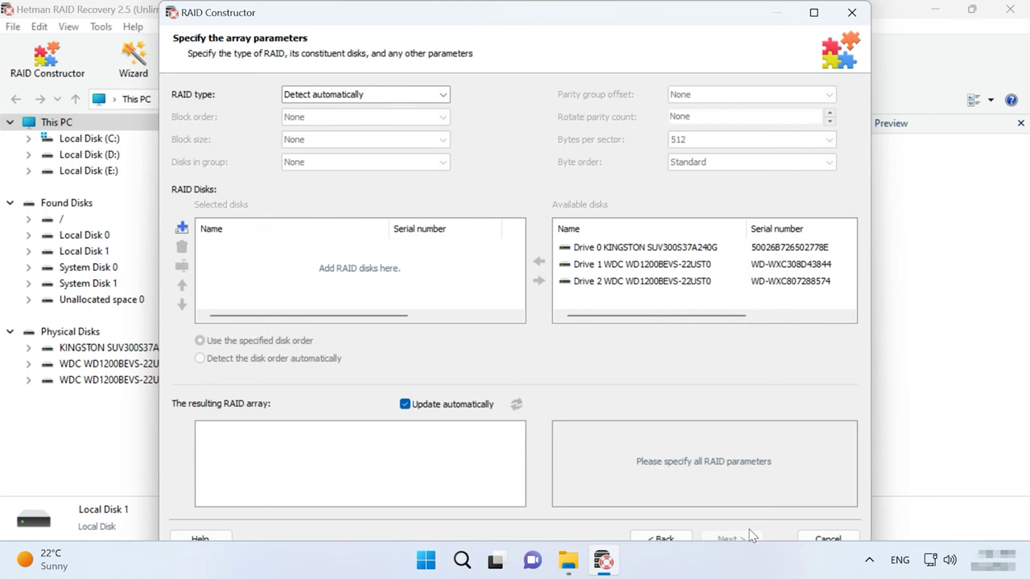
# Add Drive 1 and Drive 2, the two WDC disks, to the selected RAID disks.
pyautogui.click(596, 264)
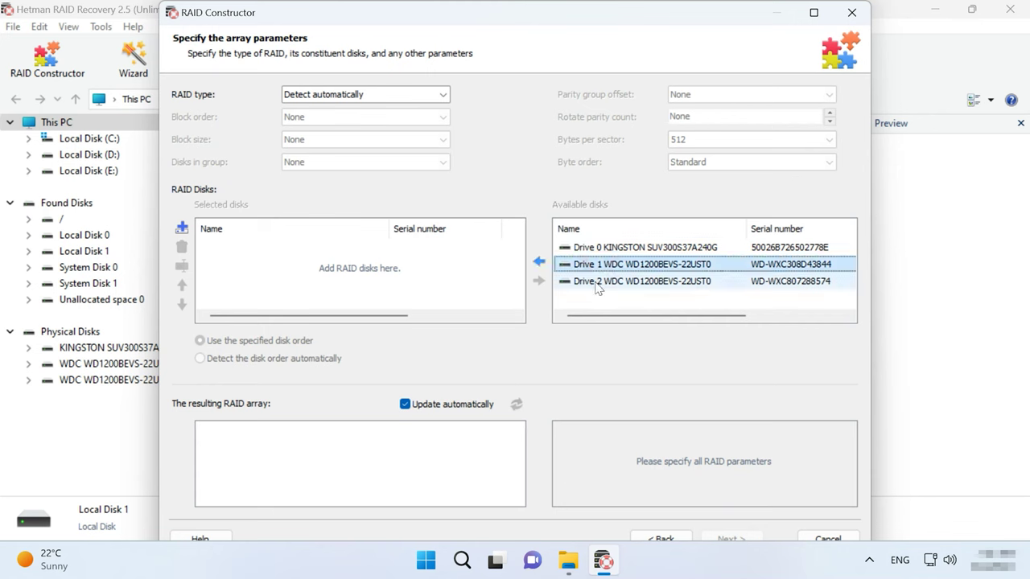
pyautogui.keyDown('ctrl'); pyautogui.click(598, 283); pyautogui.keyUp('ctrl')
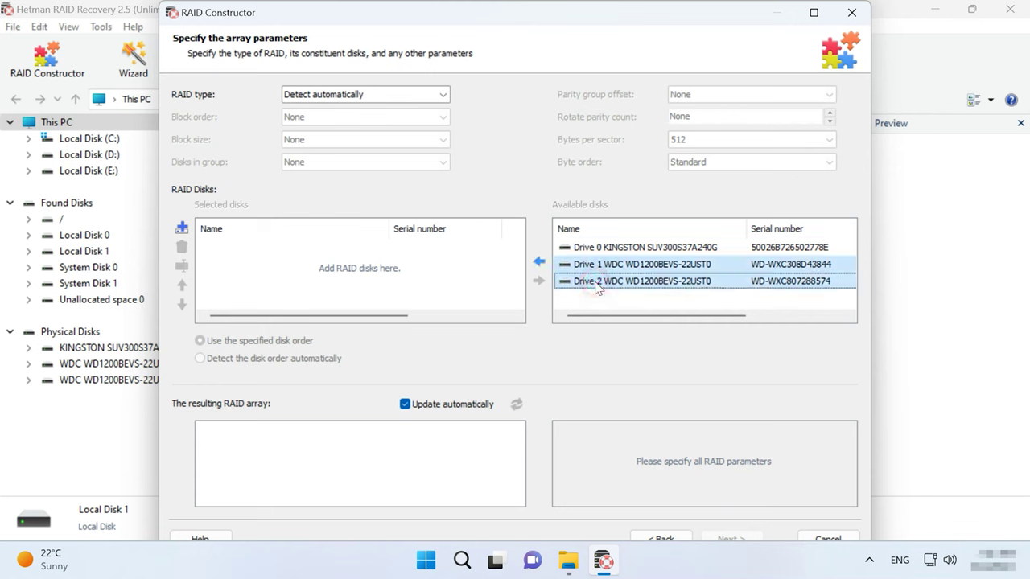
pyautogui.click(539, 261)
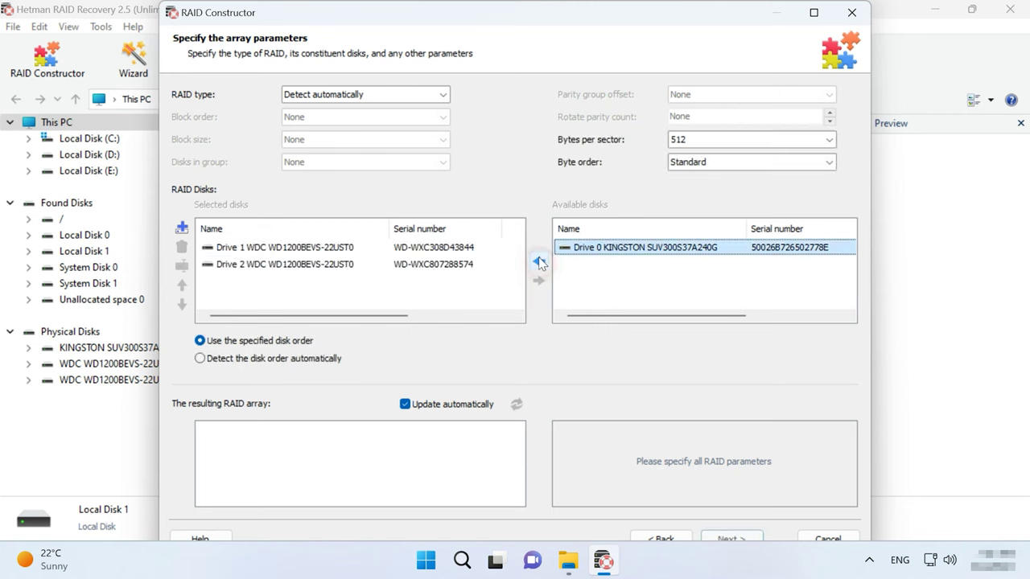
# Set the RAID type to Unraid (Dual parity) and add two empty disks in place of the missing ones.
pyautogui.click(442, 95)
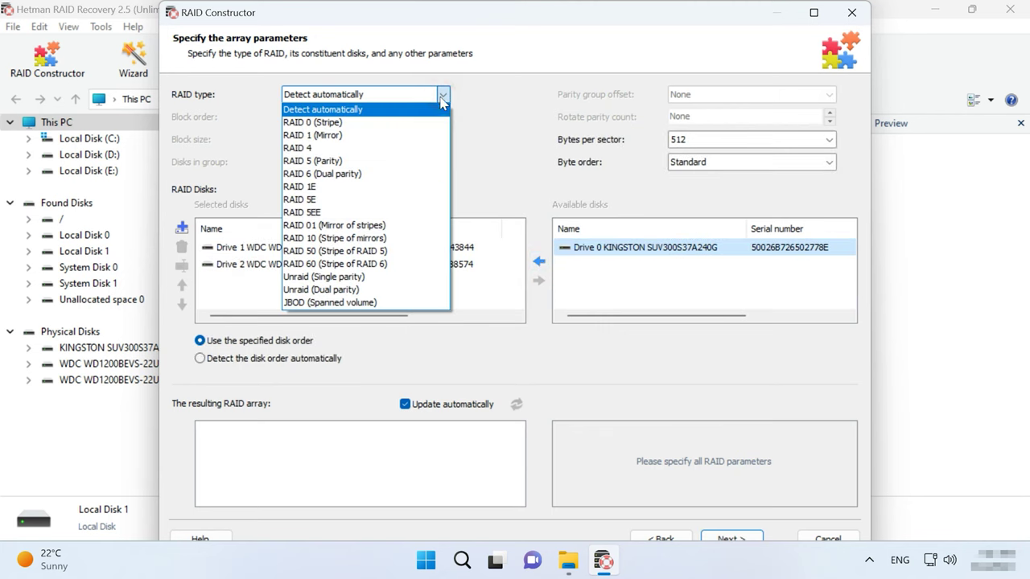
pyautogui.click(336, 291)
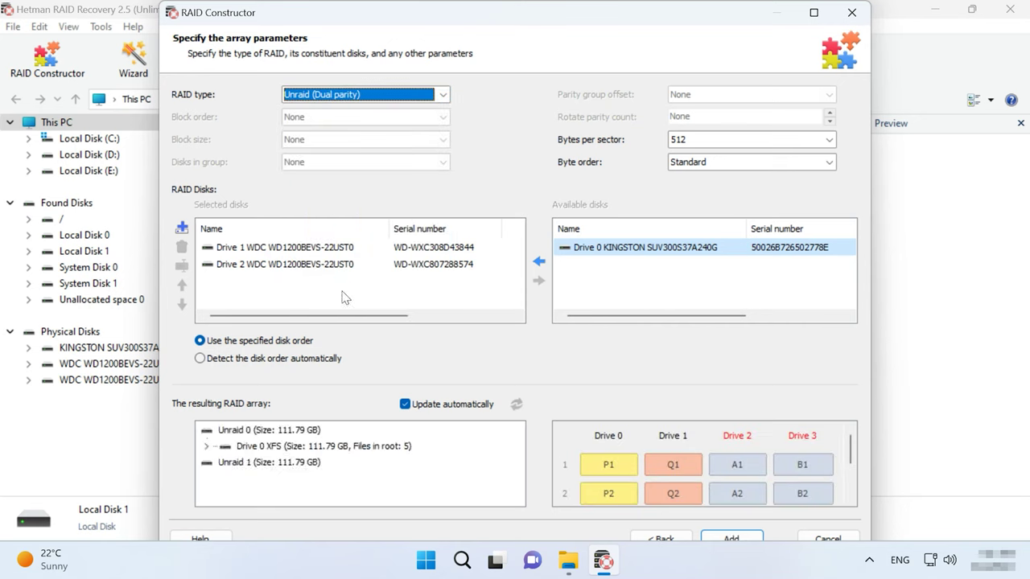
pyautogui.click(182, 228)
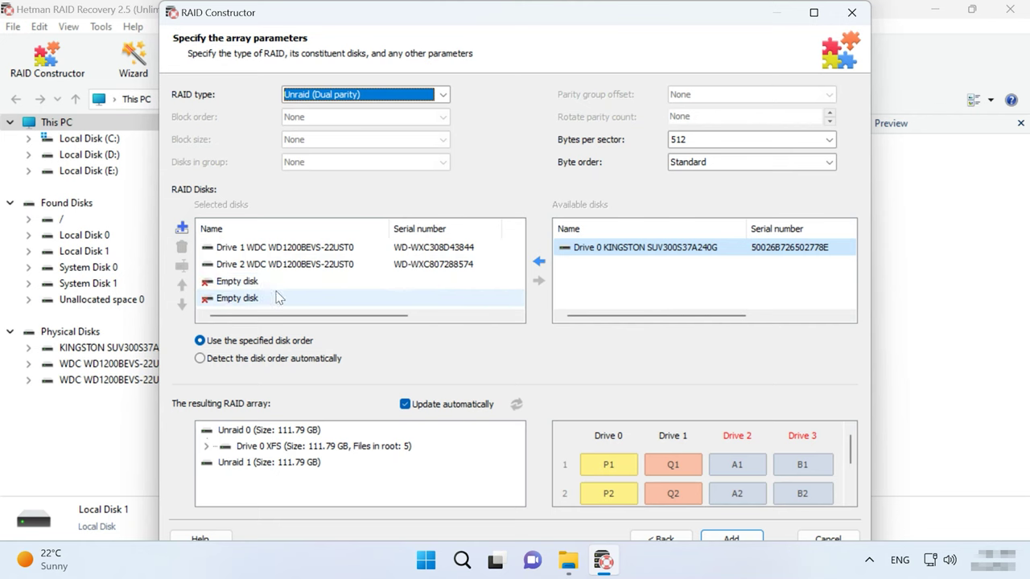
# Set the offset of Drive 1 to 64 sectors in its RAID disk options.
pyautogui.click(248, 246)
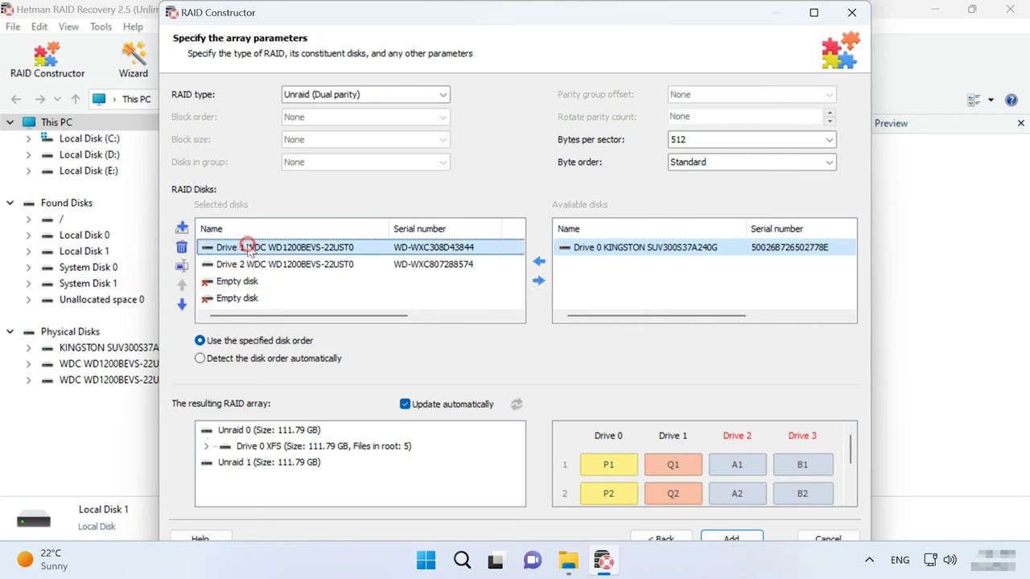
pyautogui.click(182, 267)
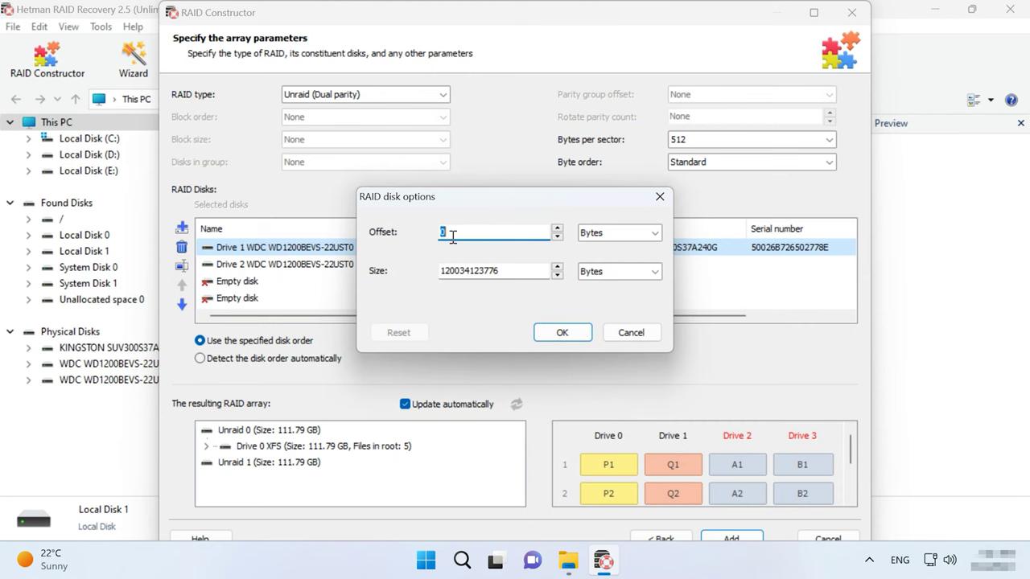
pyautogui.write('64')
pyautogui.click(653, 233)
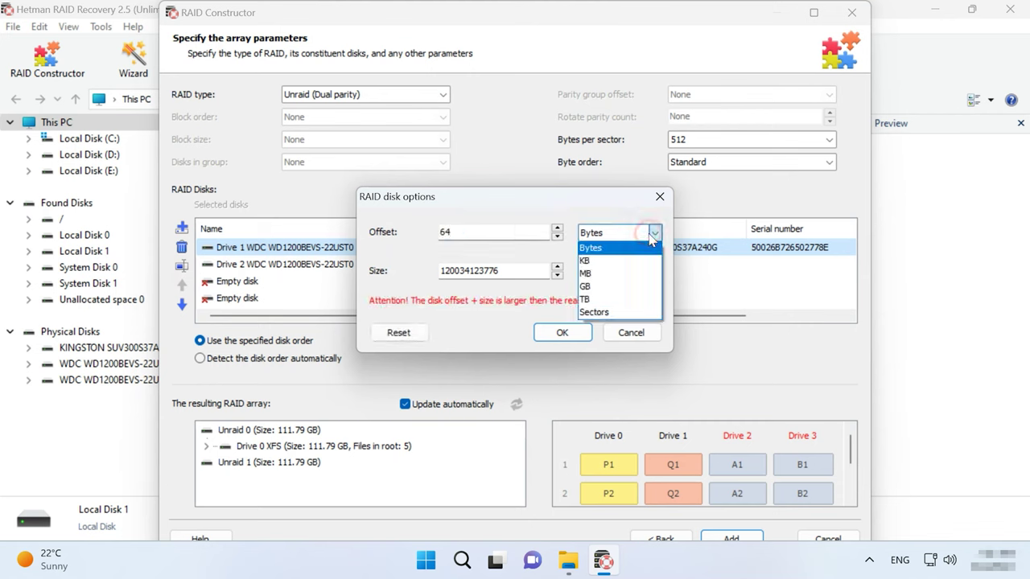
pyautogui.click(610, 313)
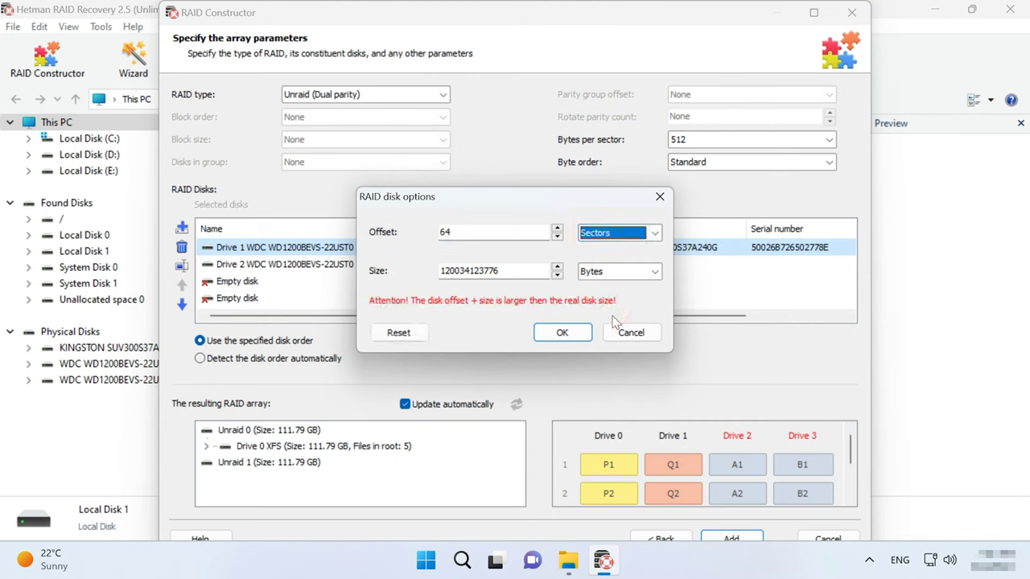
pyautogui.click(562, 333)
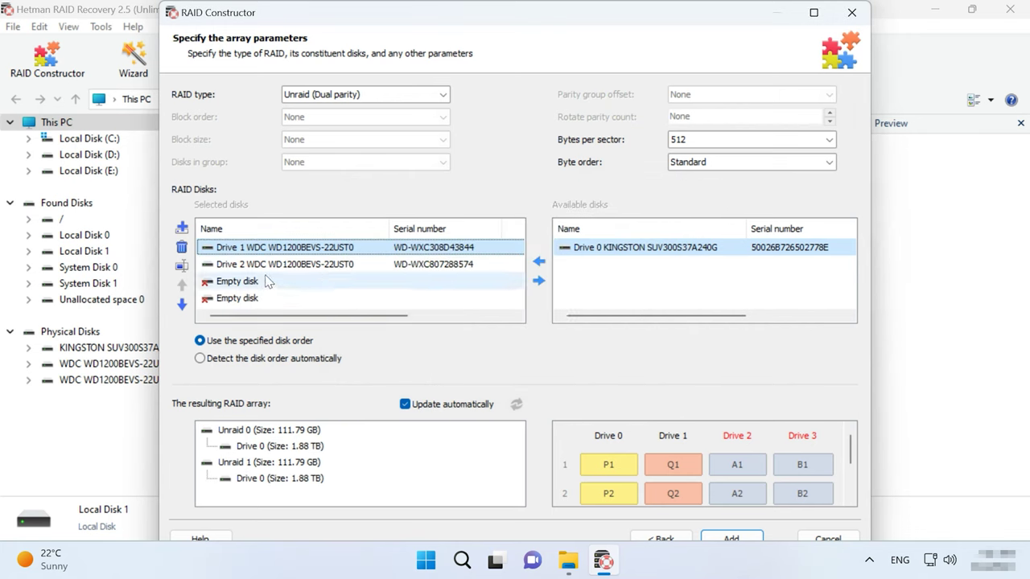
# Set the offset of Drive 2 to 64 sectors and expand the XFS drive under Unraid 0 in the resulting array.
pyautogui.click(229, 263)
pyautogui.click(178, 267)
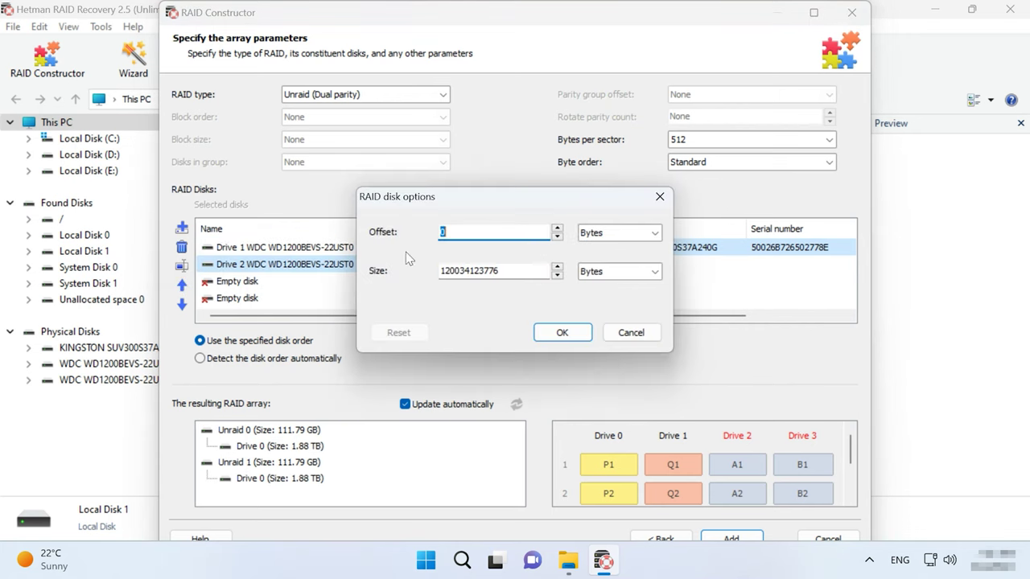
pyautogui.write('64')
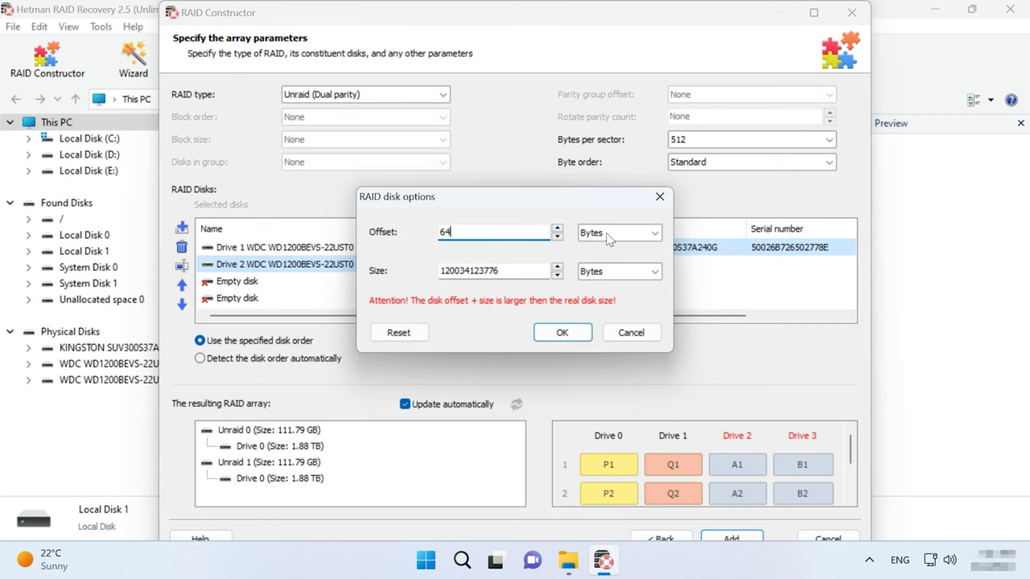
pyautogui.click(609, 234)
pyautogui.click(595, 312)
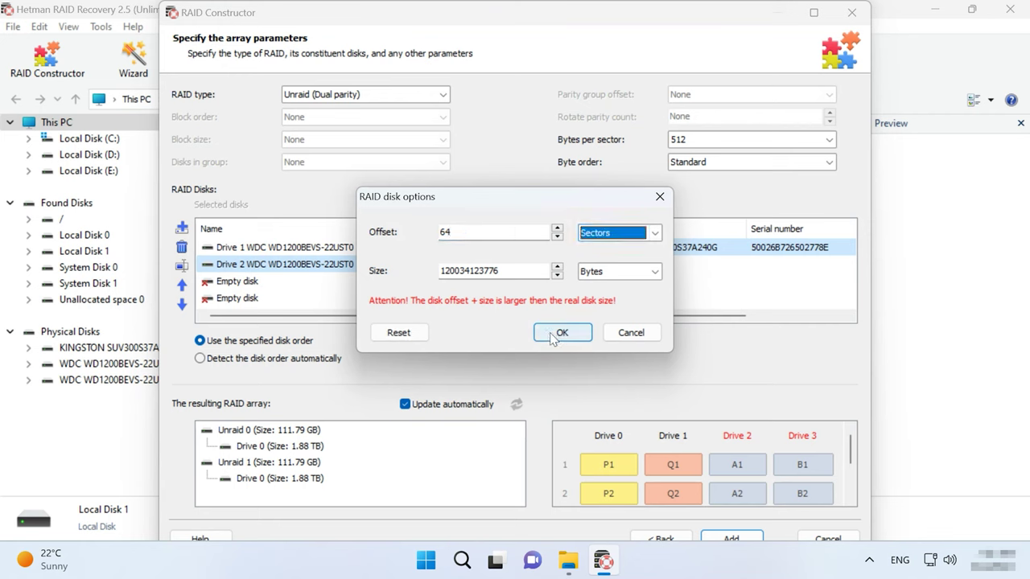
pyautogui.click(559, 333)
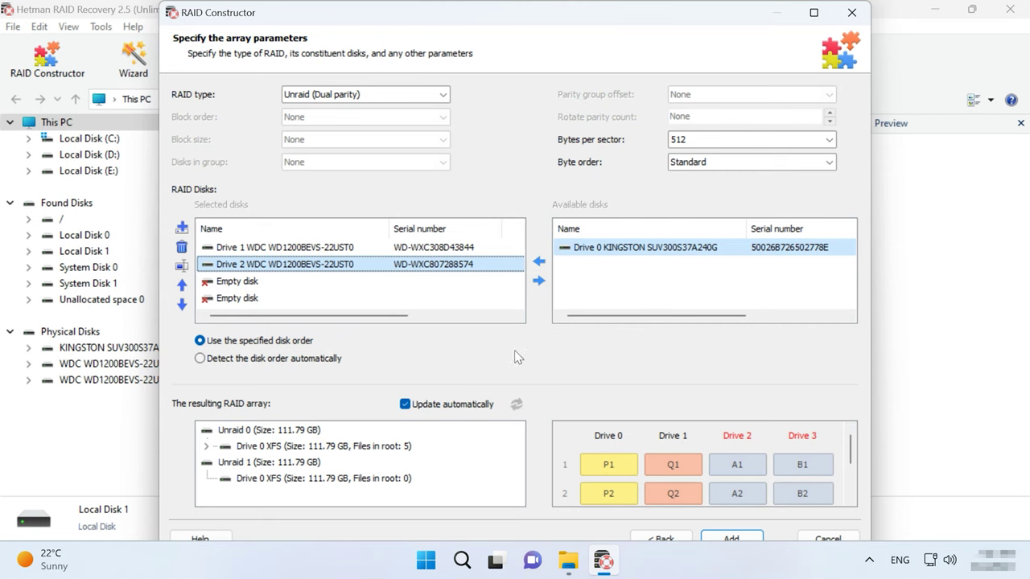
pyautogui.click(207, 445)
pyautogui.scroll(-1, 330, 461)
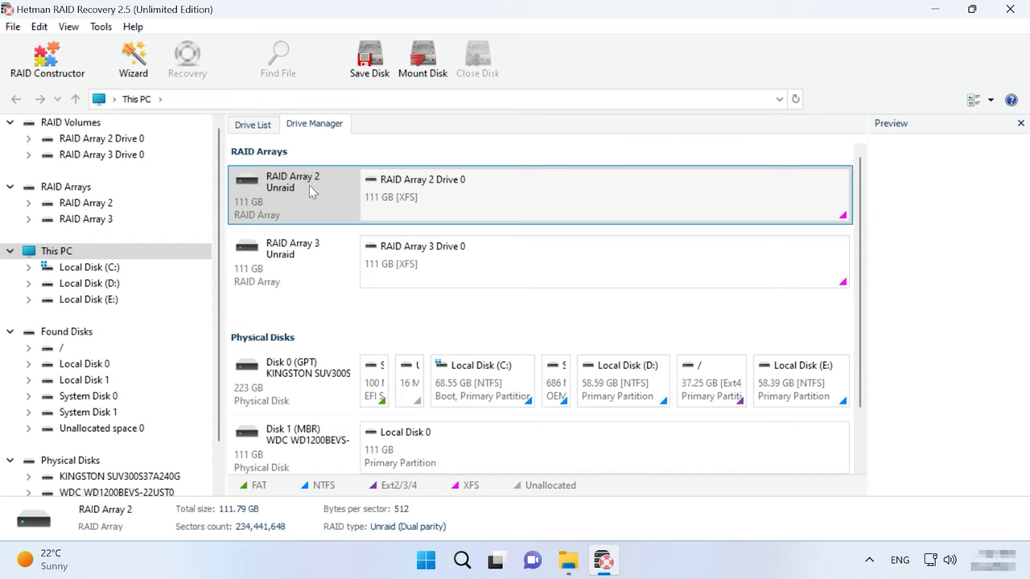
# Open RAID Array 2 Drive 0 and analyse it with a Fast scan.
pyautogui.rightClick(624, 204)
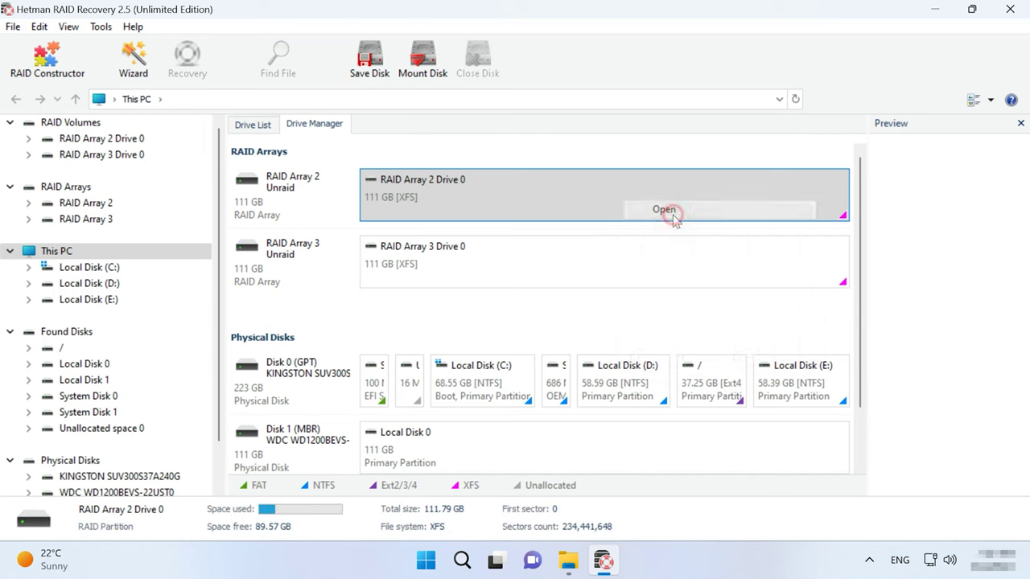
pyautogui.click(670, 214)
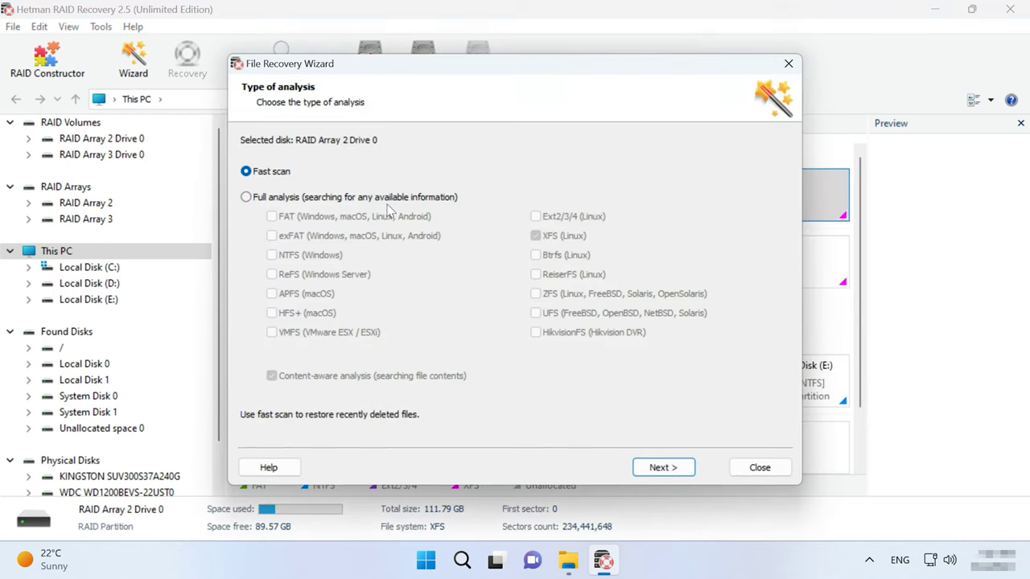
pyautogui.click(277, 200)
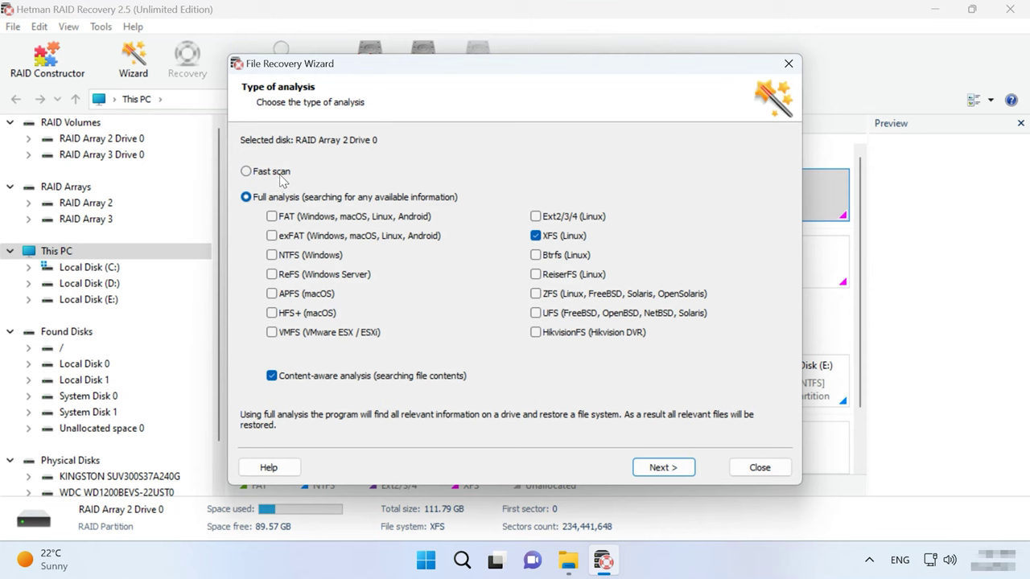
pyautogui.click(282, 180)
pyautogui.click(674, 469)
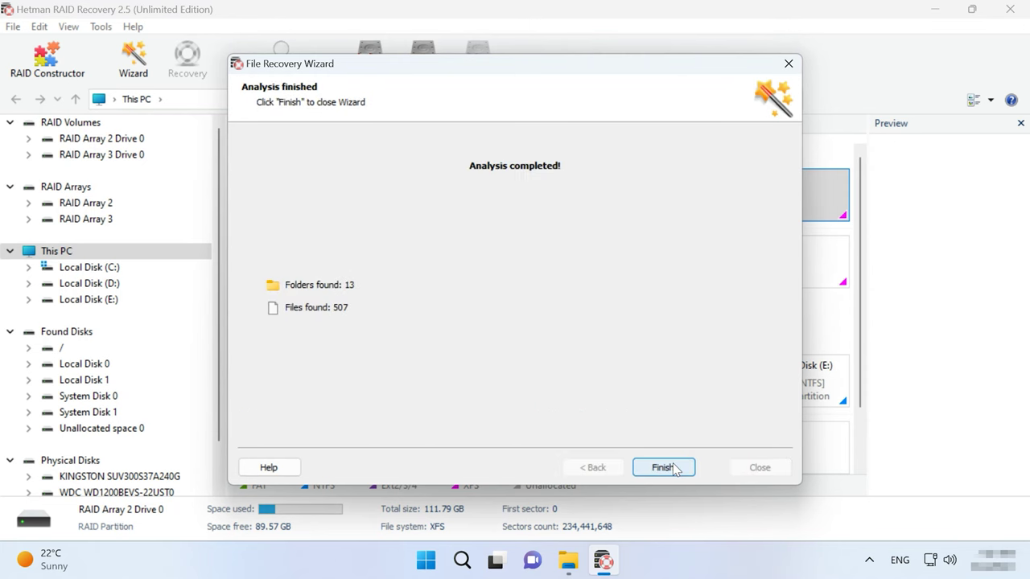
pyautogui.click(669, 473)
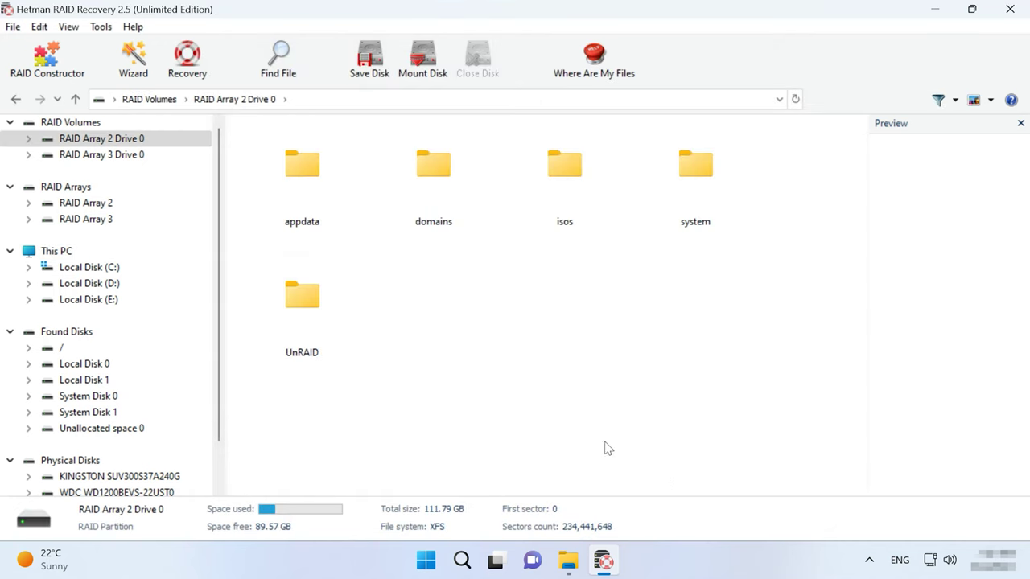
# Analyse RAID Array 2 Drive 0 again using Full analysis for XFS with content-aware analysis enabled.
pyautogui.click(53, 251)
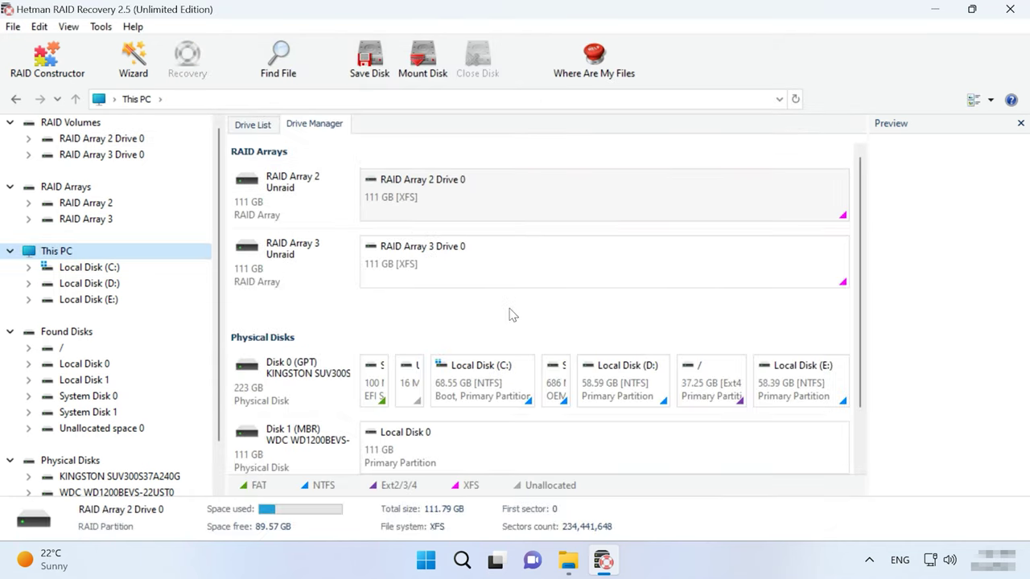
pyautogui.click(614, 195)
pyautogui.rightClick(614, 197)
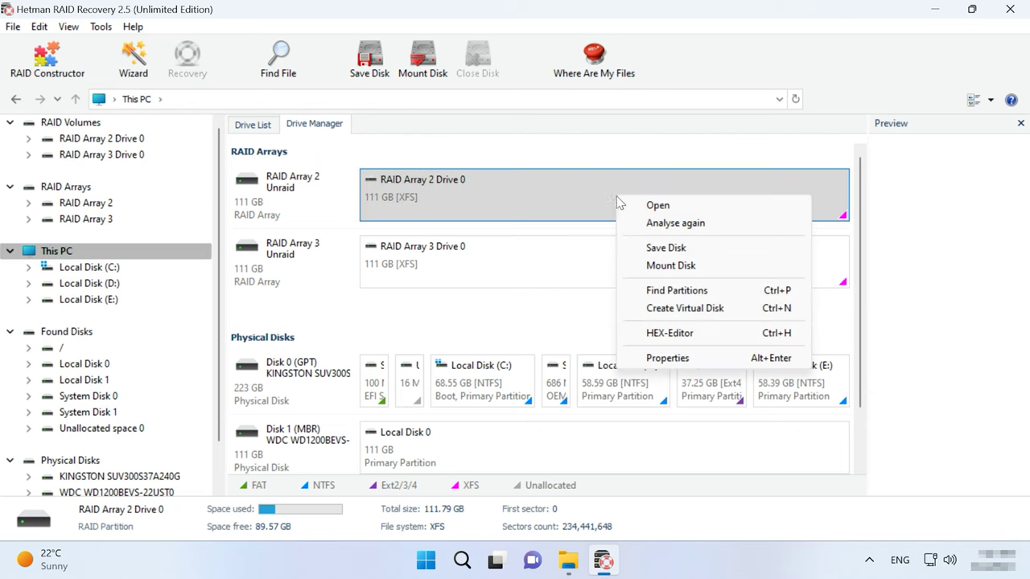
pyautogui.click(675, 225)
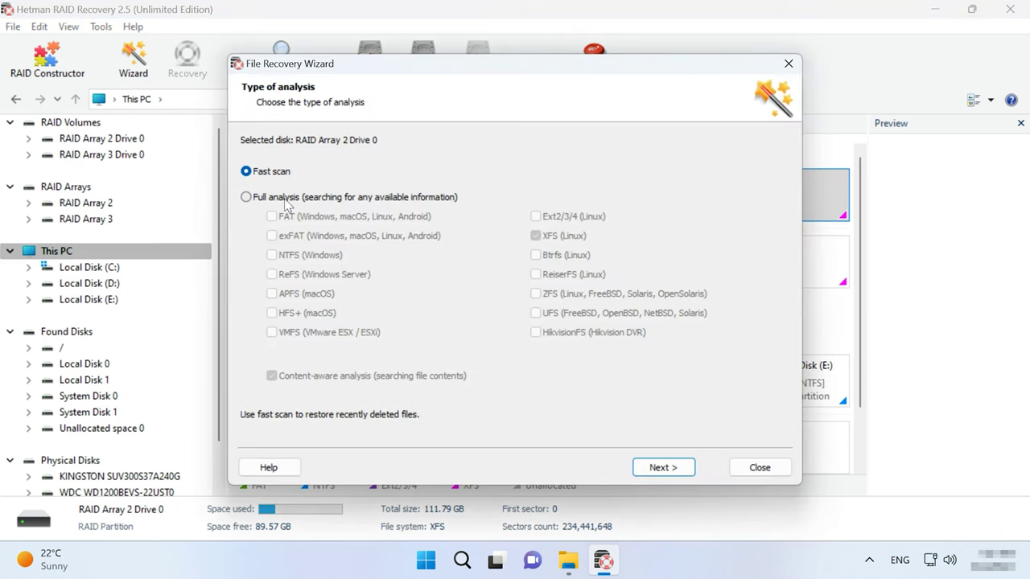
pyautogui.click(281, 198)
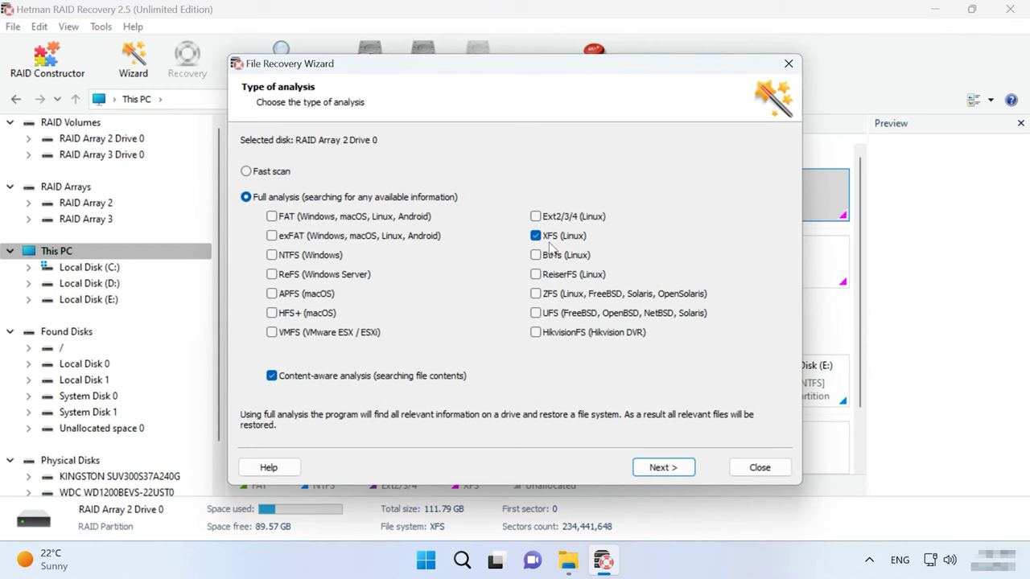
pyautogui.click(312, 376)
pyautogui.click(312, 375)
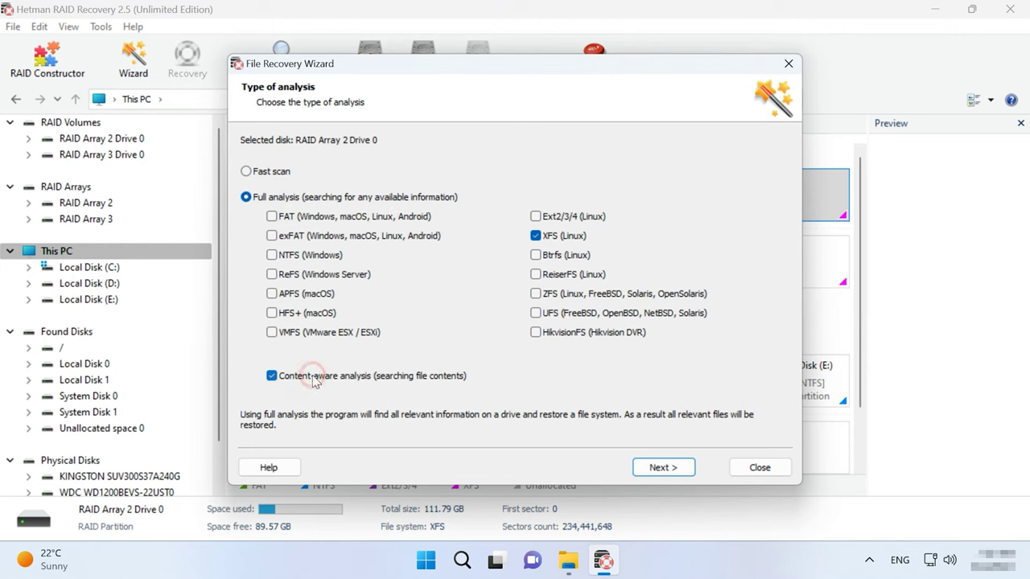
pyautogui.click(663, 468)
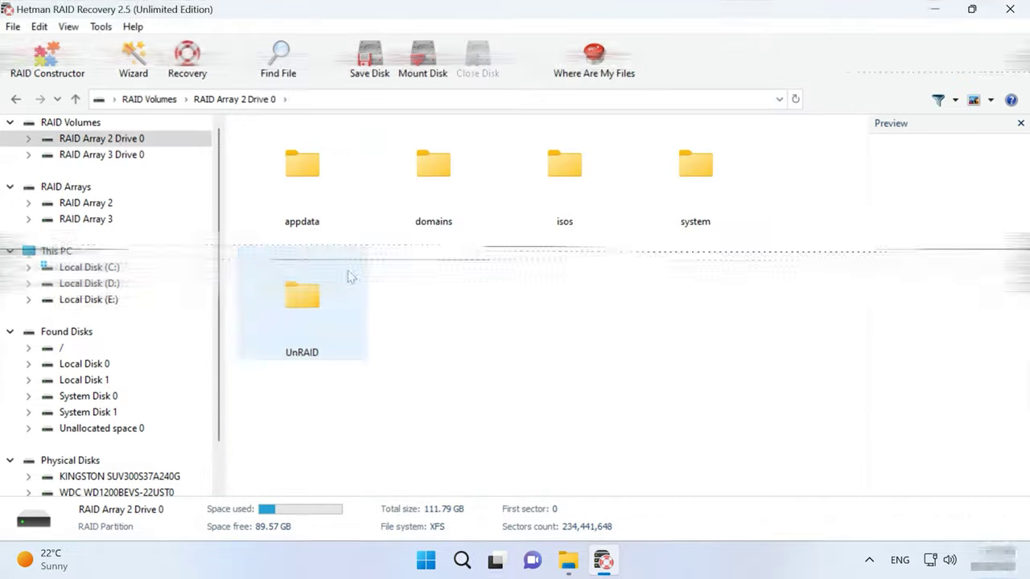
# Open the UnRAID folder on RAID Array 2 Drive 0 and look through its GC subfolder and remaining files.
pyautogui.doubleClick(321, 294)
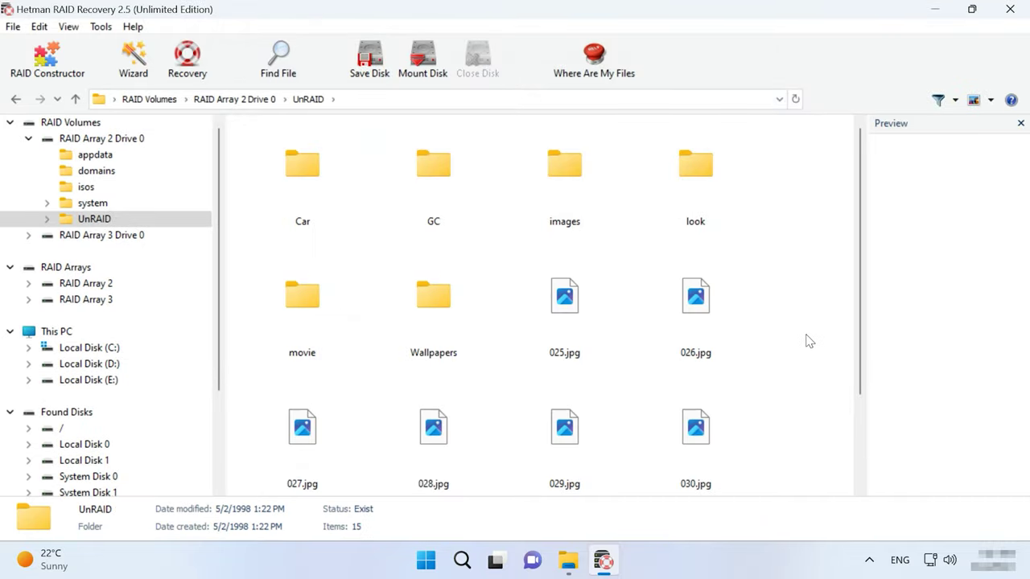
pyautogui.scroll(-2, 808, 341)
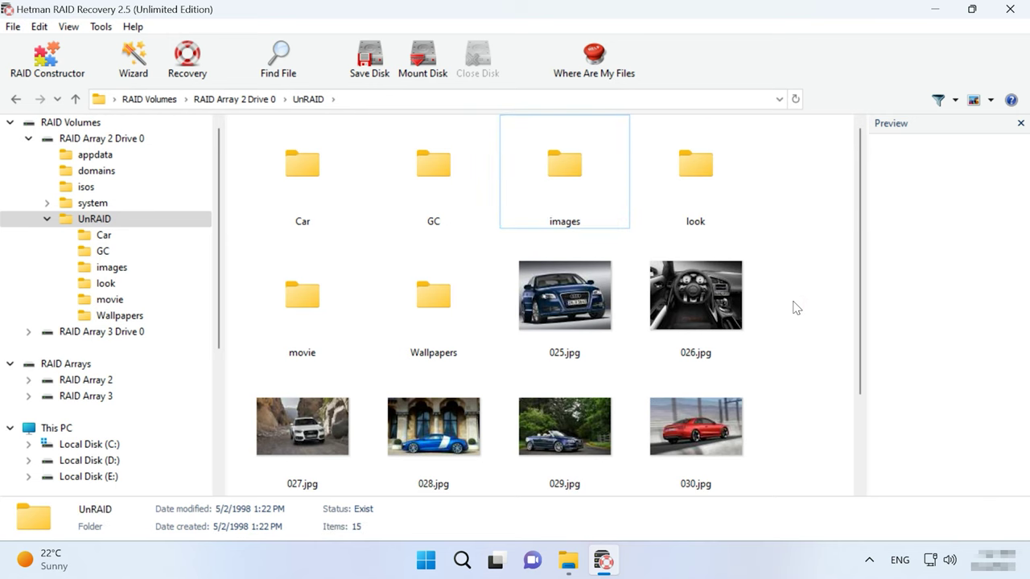
pyautogui.doubleClick(460, 205)
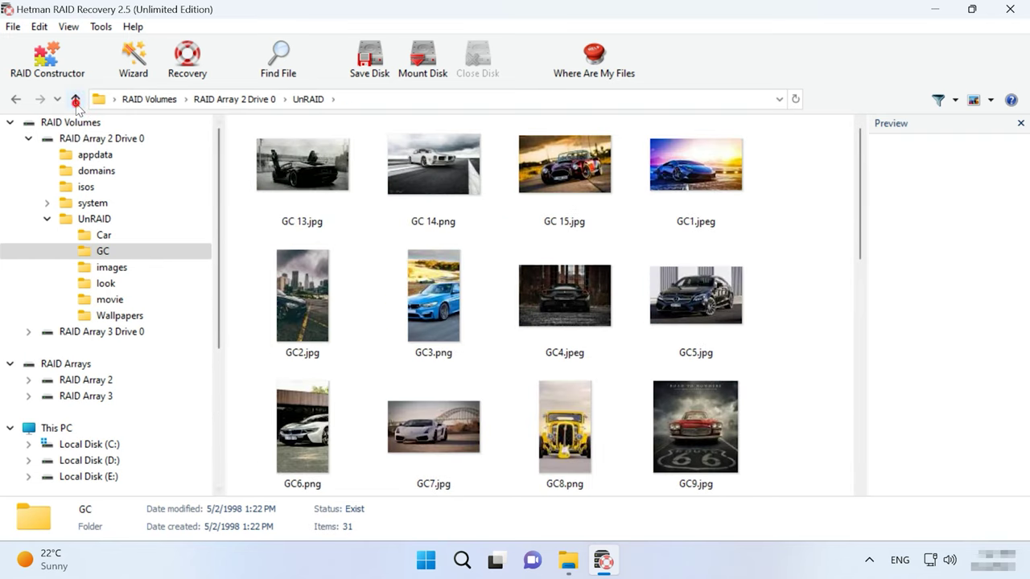
pyautogui.click(75, 99)
pyautogui.click(787, 265)
pyautogui.scroll(-2, 787, 267)
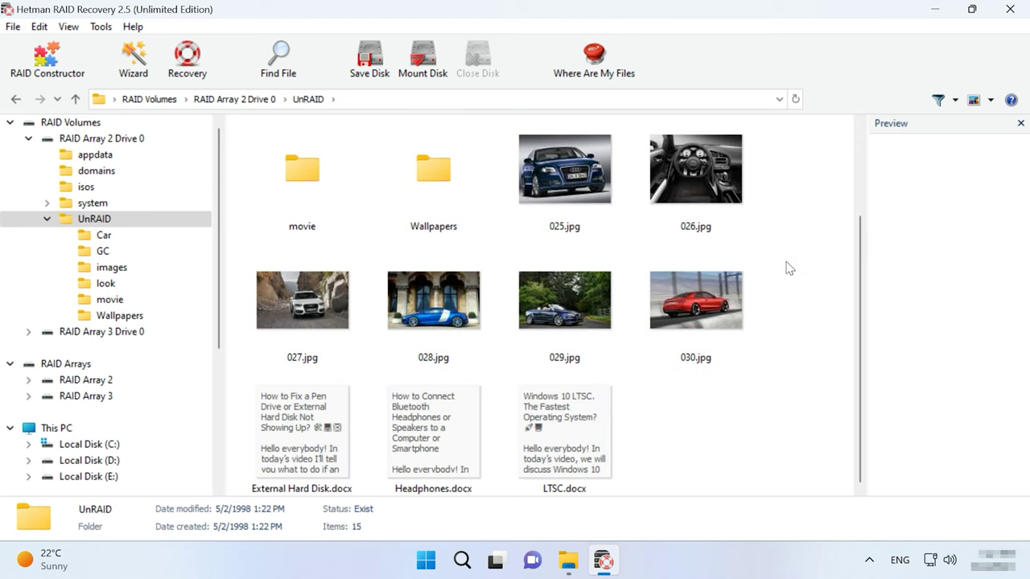
# Recover the files from 025.jpg through LTSC.docx to the hard disk path C:\1\, keeping the folder structure.
pyautogui.click(563, 170)
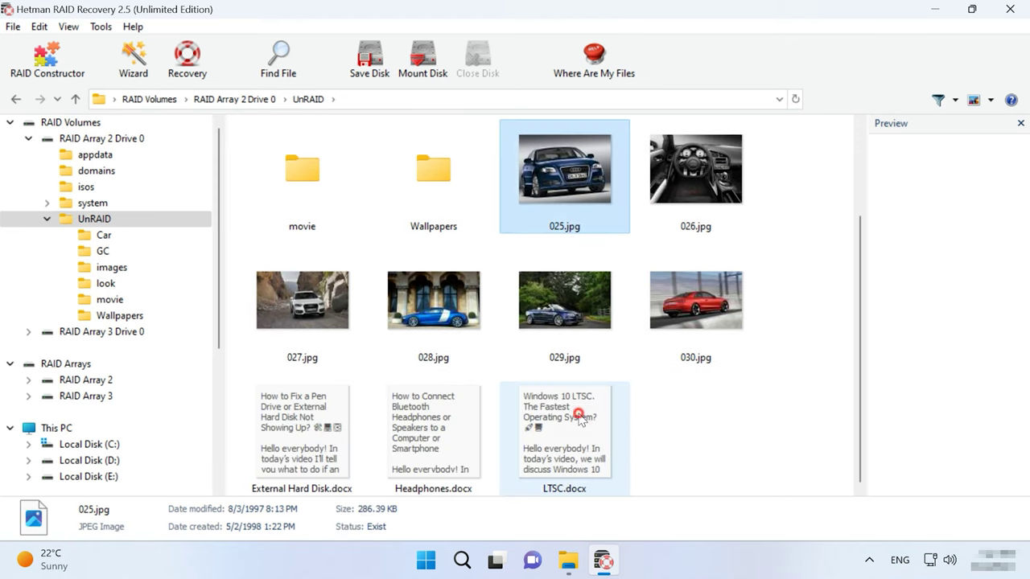
pyautogui.keyDown('shift'); pyautogui.click(579, 419); pyautogui.keyUp('shift')
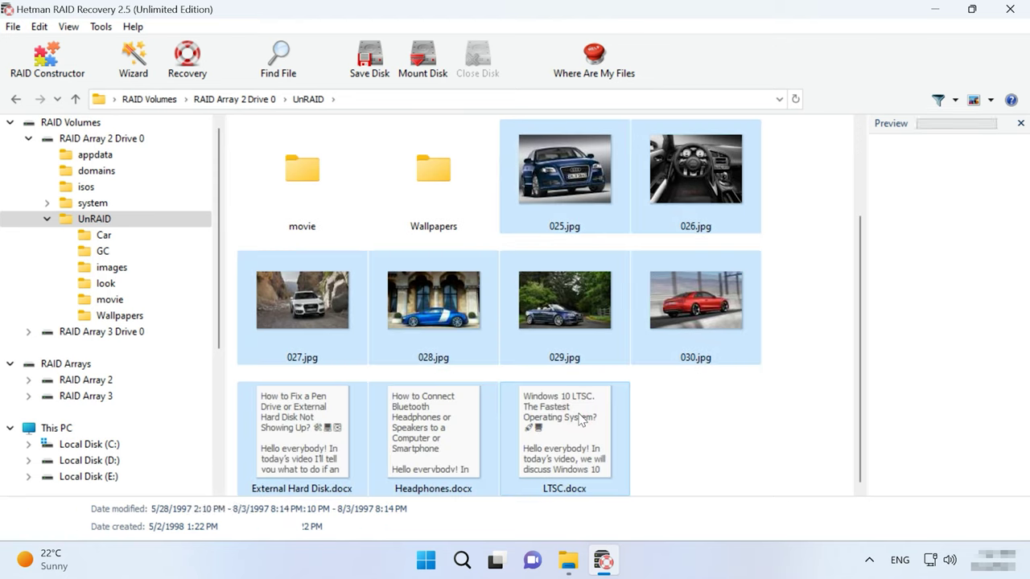
pyautogui.click(188, 74)
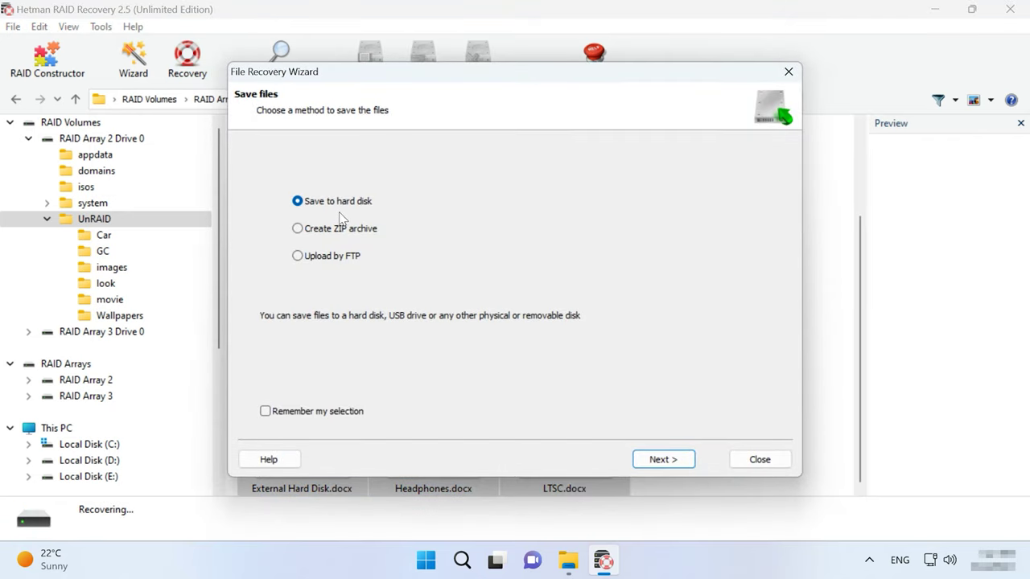
pyautogui.click(662, 459)
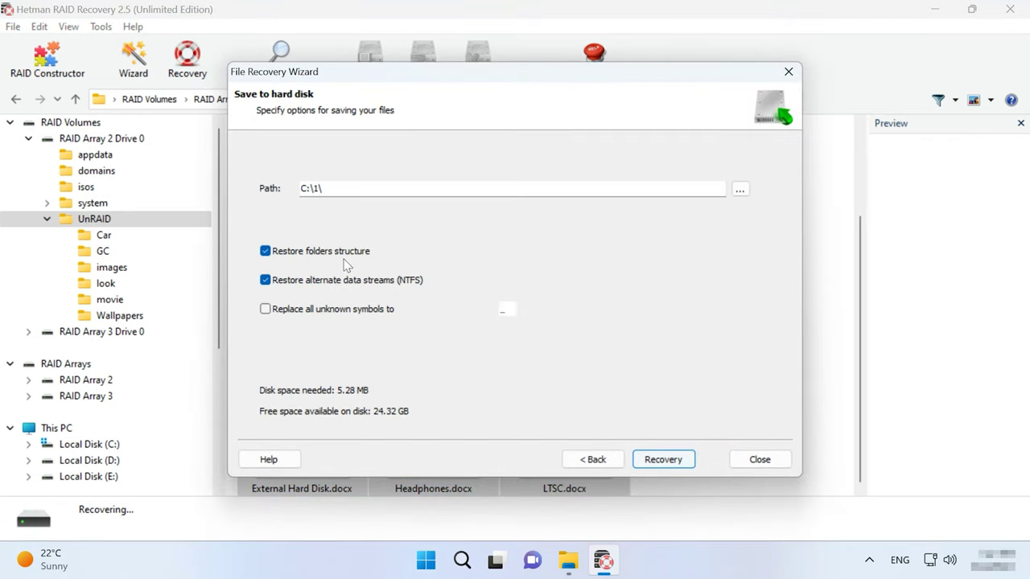
pyautogui.click(658, 456)
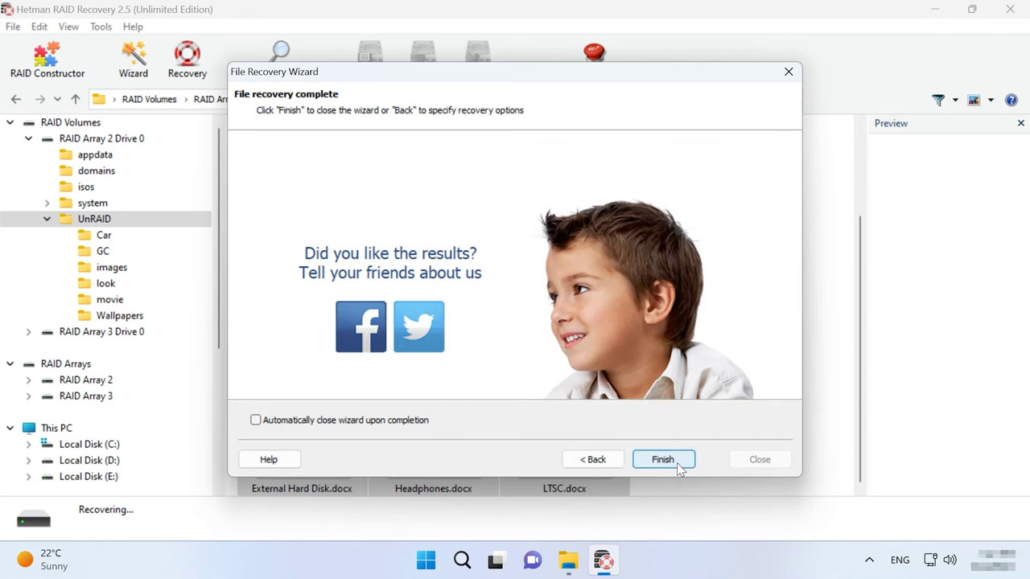
pyautogui.click(665, 462)
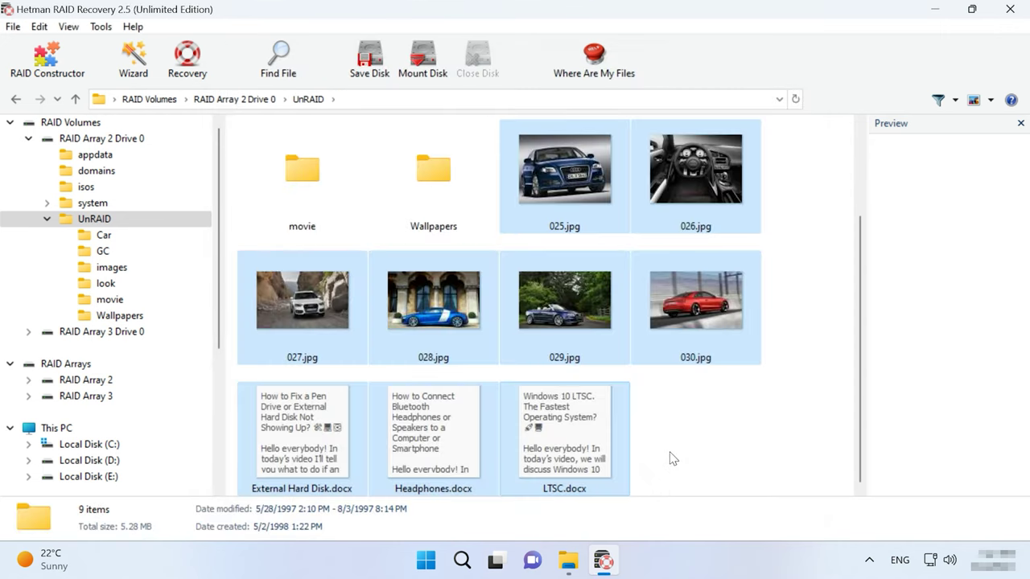
# Switch to File Explorer and open folder 1 on Local Disk (C:) to check the recovered files.
pyautogui.click(568, 560)
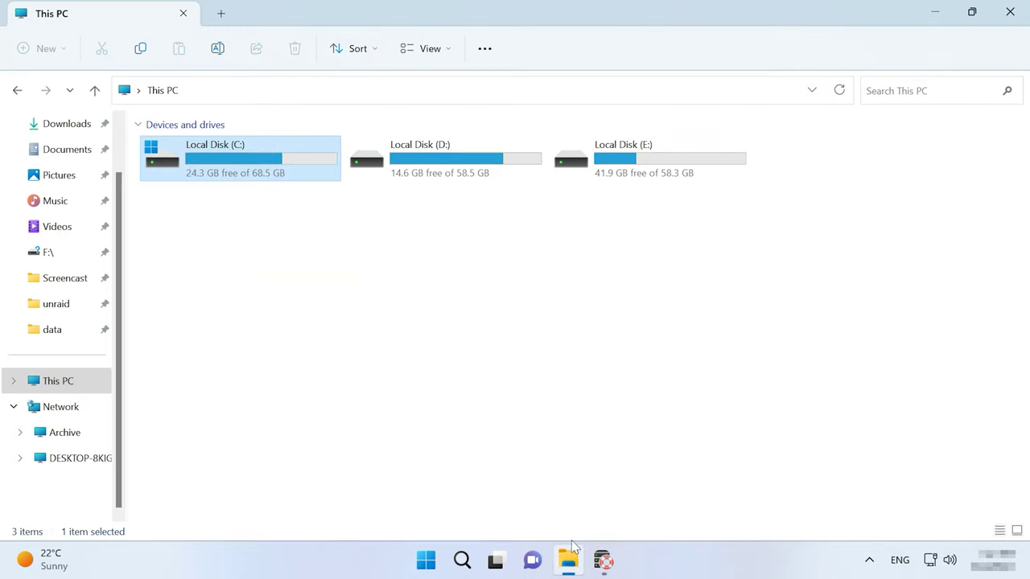
pyautogui.doubleClick(256, 150)
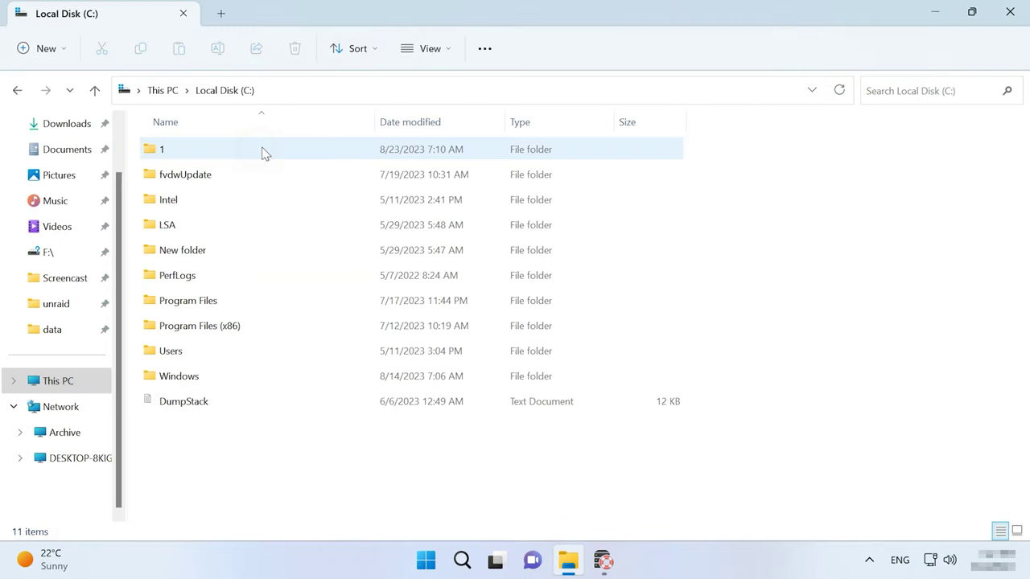
pyautogui.doubleClick(207, 148)
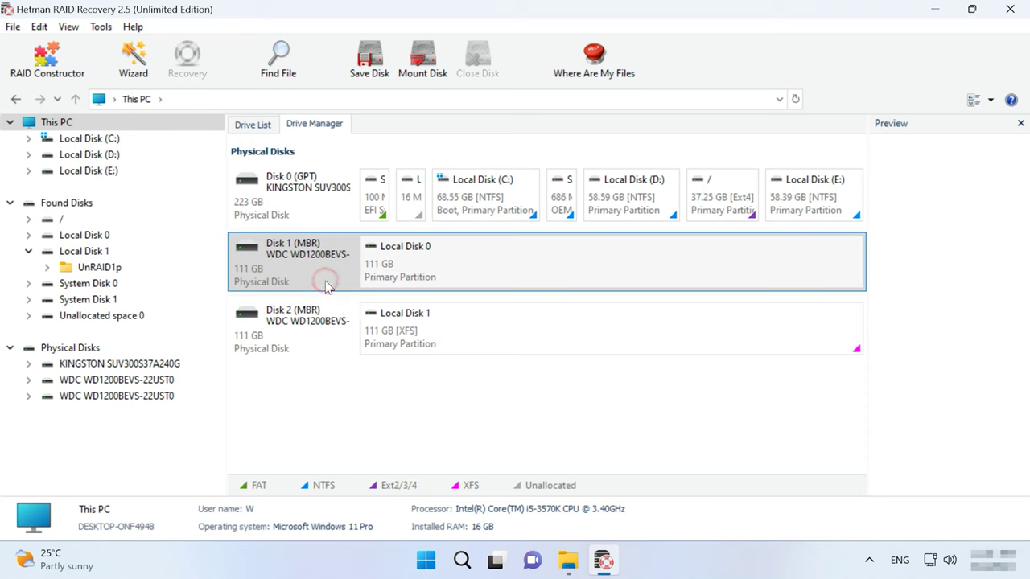
# Start the RAID Constructor and proceed to the manufacturer list in Search by manufacturer mode.
pyautogui.click(332, 336)
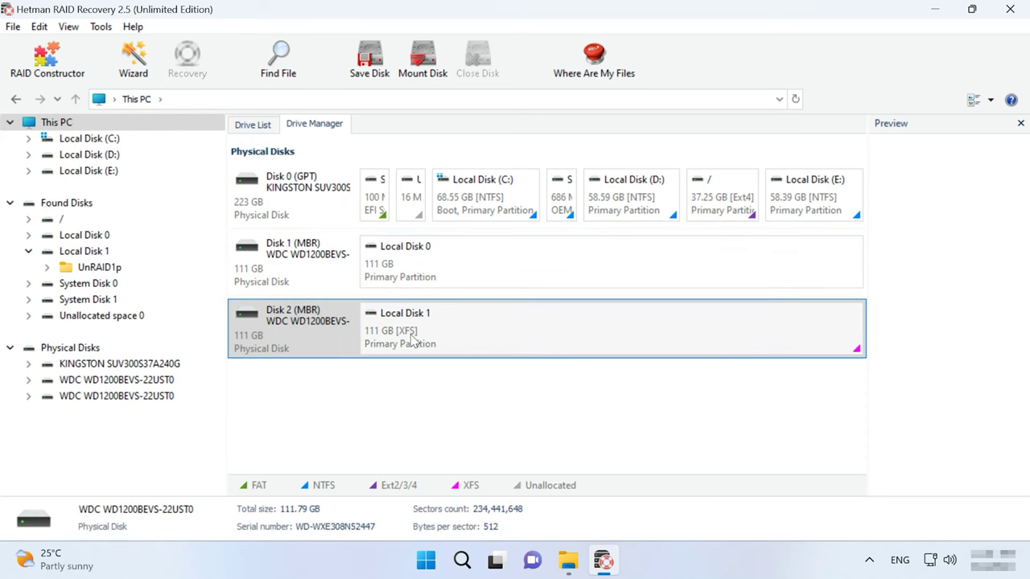
pyautogui.click(489, 401)
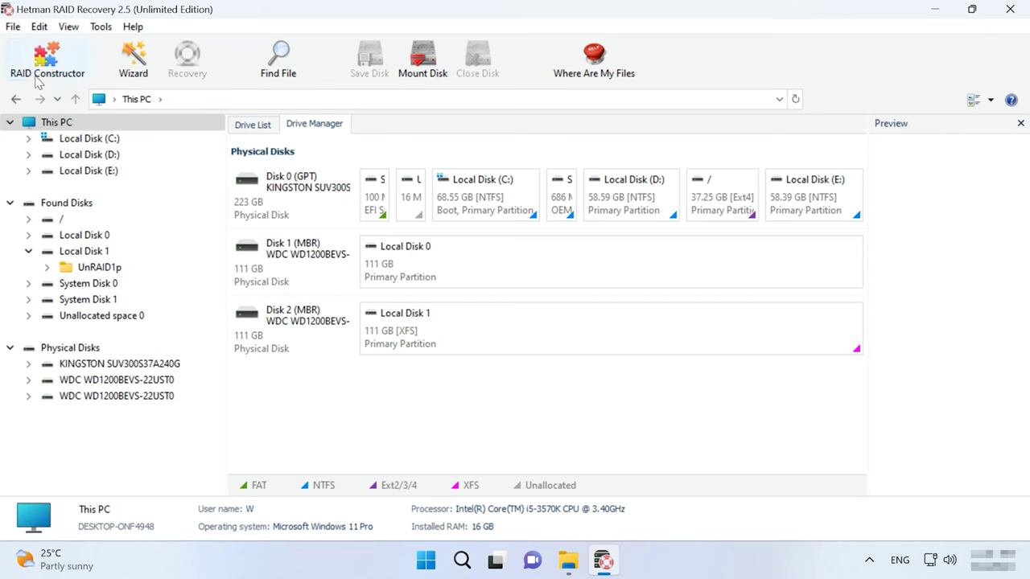
pyautogui.click(37, 78)
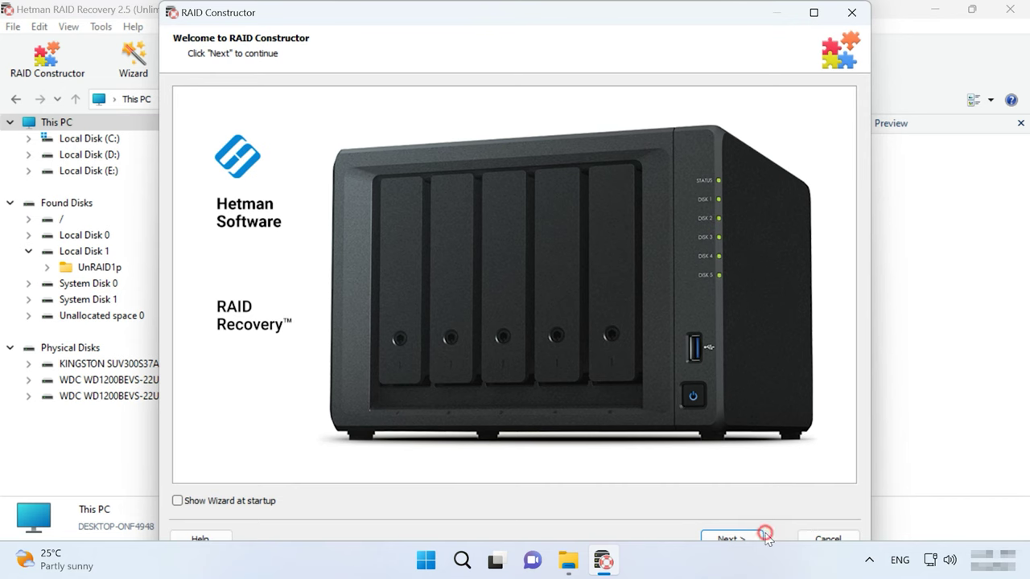
pyautogui.click(756, 537)
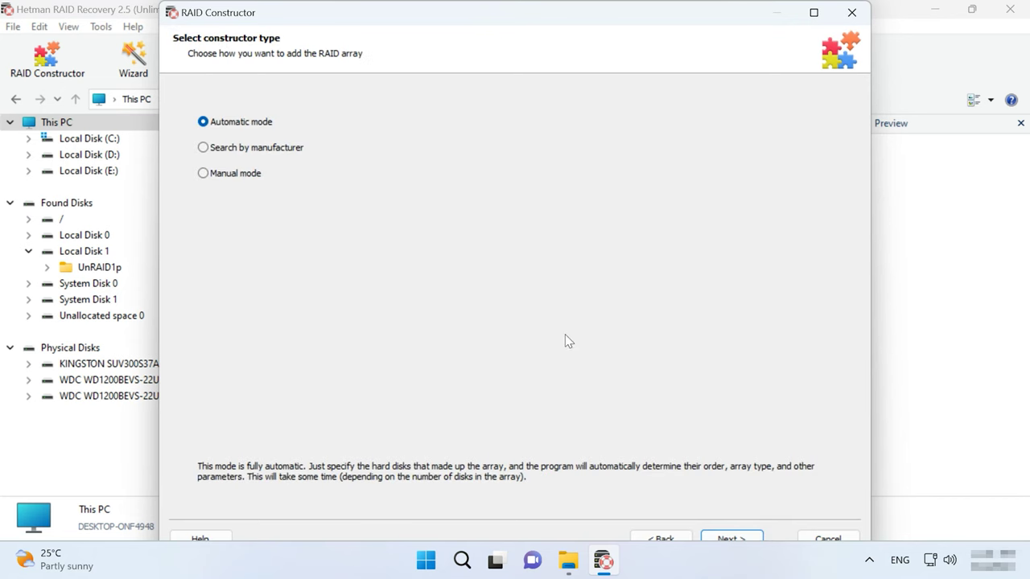
pyautogui.click(252, 148)
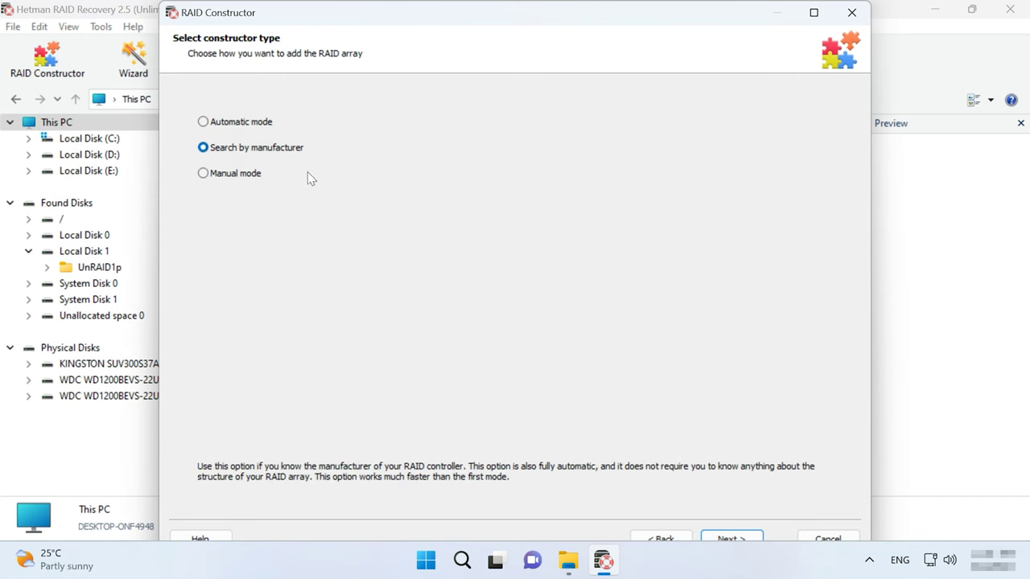
pyautogui.click(740, 539)
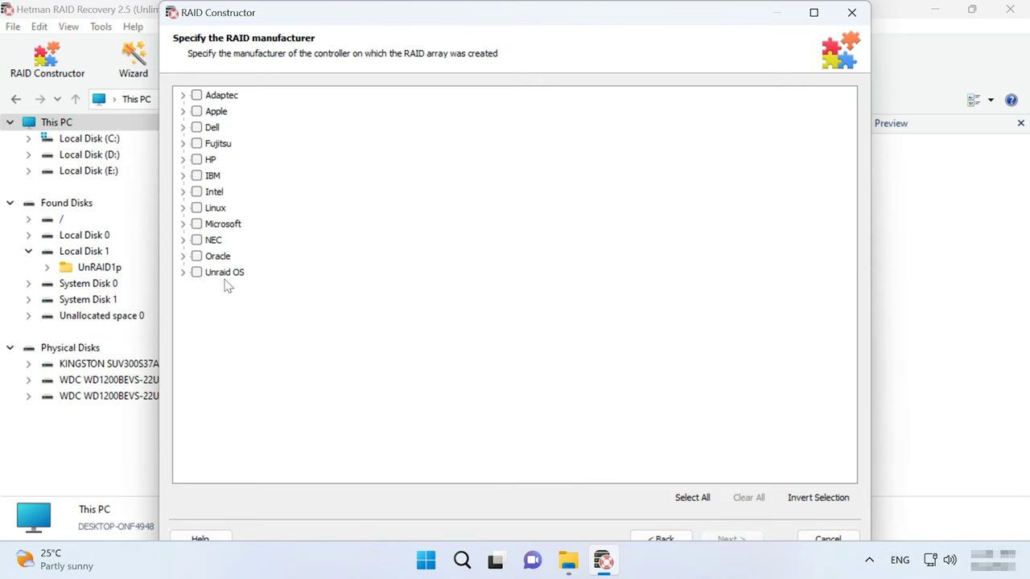
# Search for Unraid OS configurations, setting the number of disks to 3 with Drive 1 and Drive 2 as the RAID disks.
pyautogui.click(197, 272)
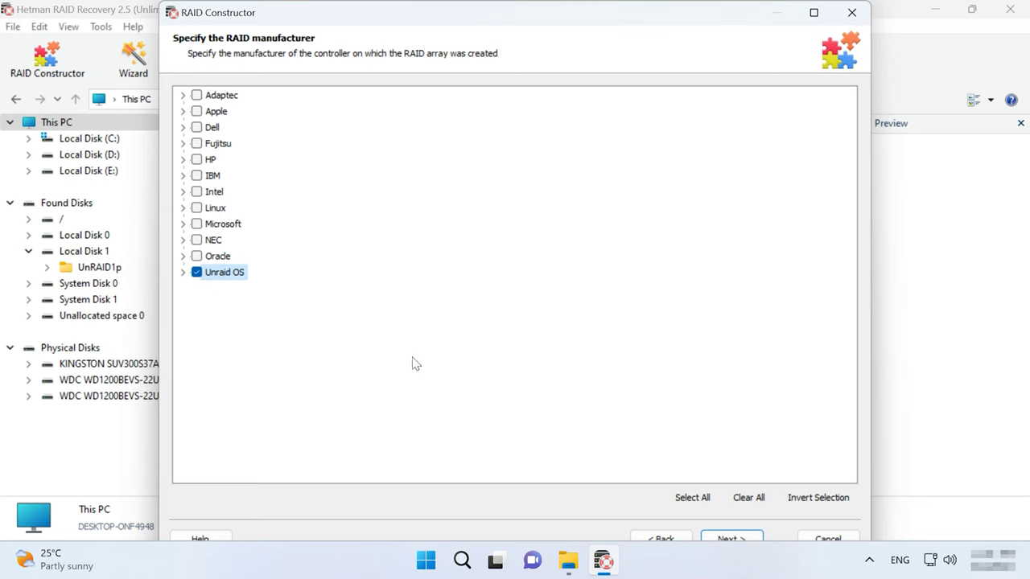
pyautogui.click(760, 537)
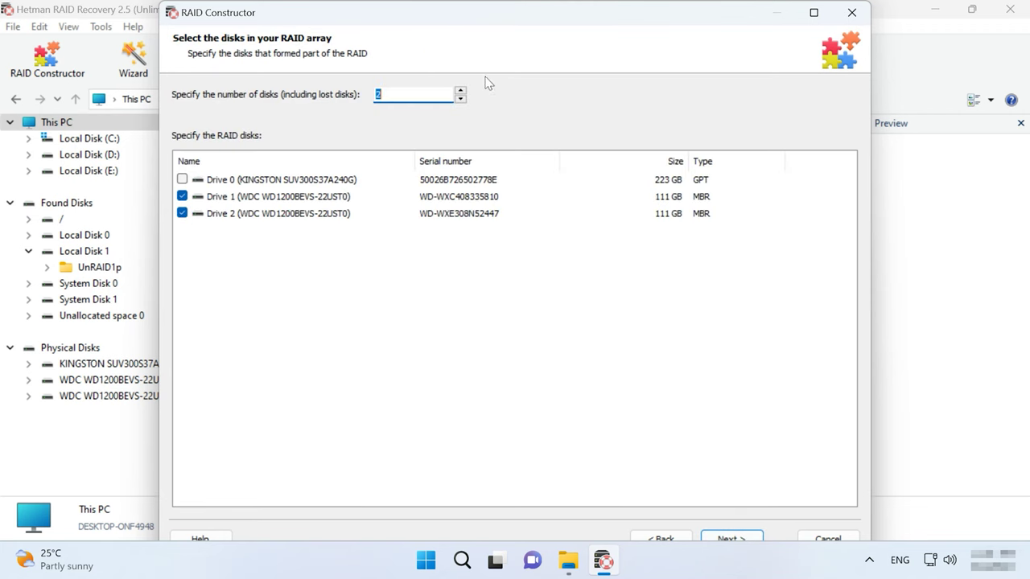
pyautogui.click(460, 91)
pyautogui.click(734, 537)
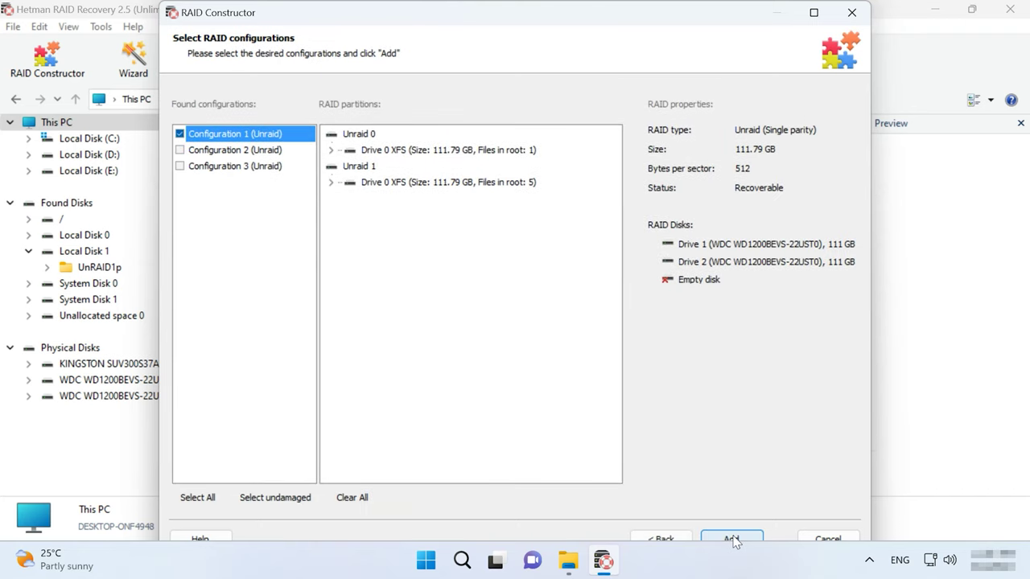
# Compare the three found Unraid configurations and add Configuration 1.
pyautogui.click(242, 149)
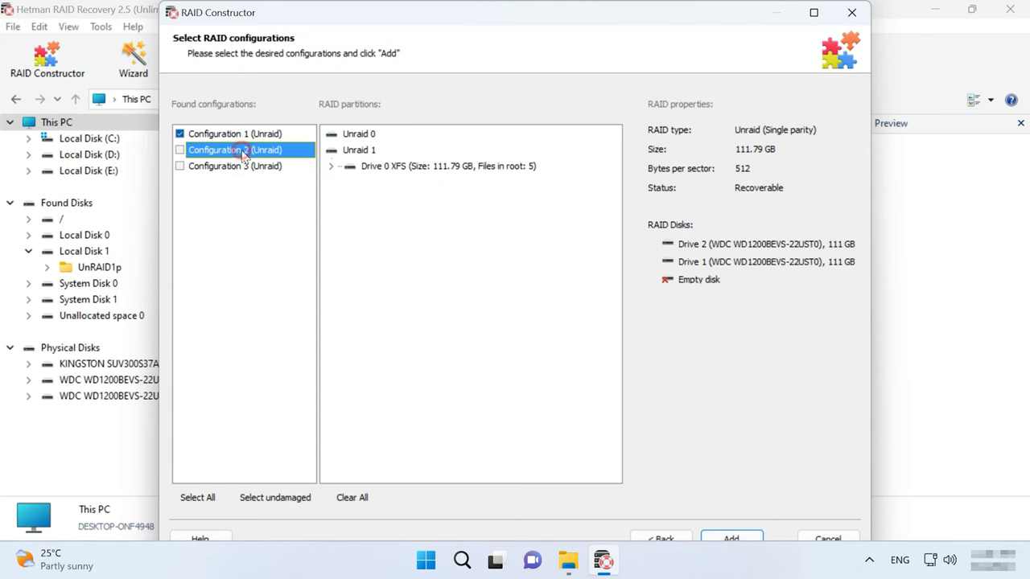
pyautogui.click(241, 167)
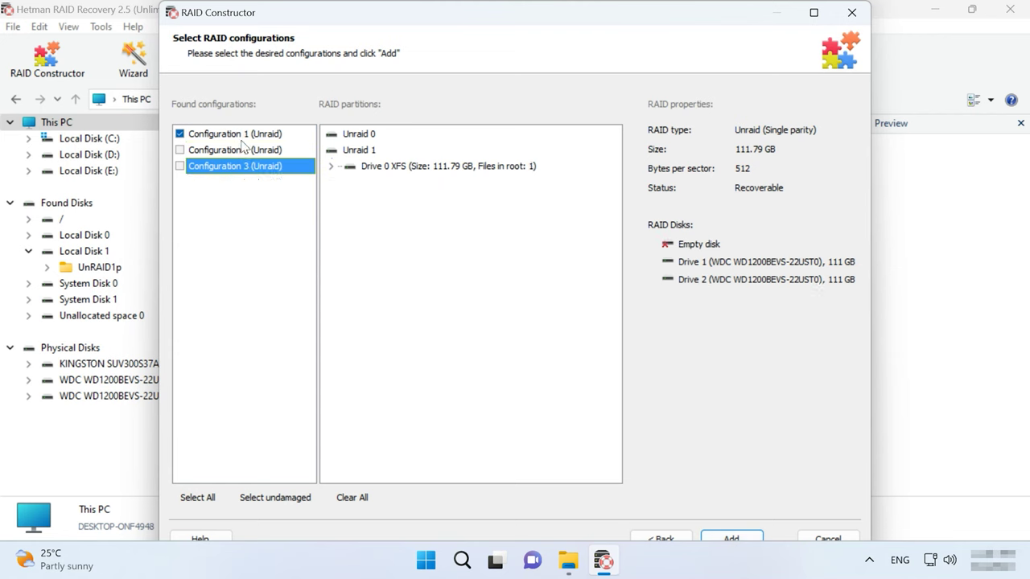
pyautogui.click(243, 137)
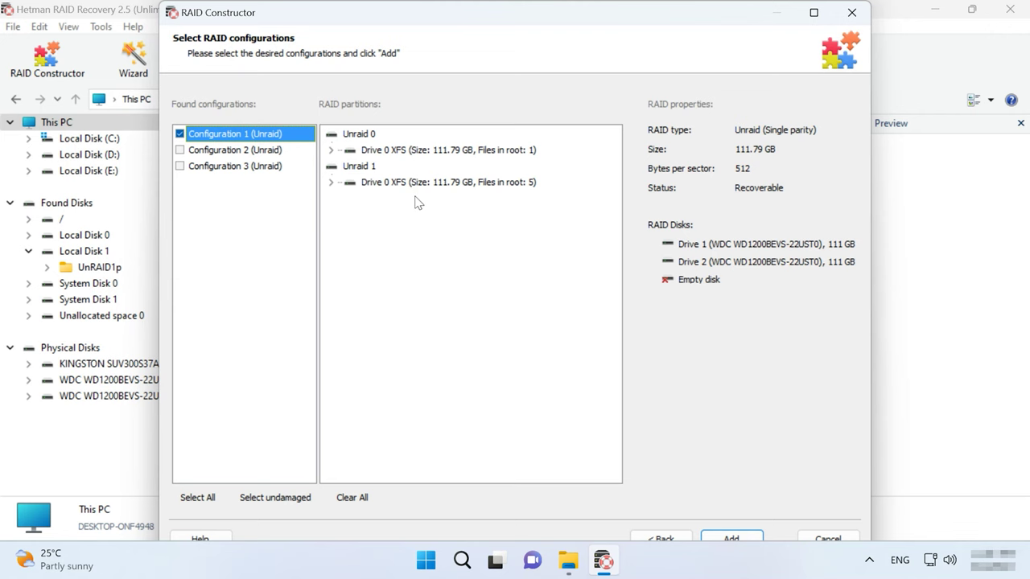
pyautogui.click(746, 538)
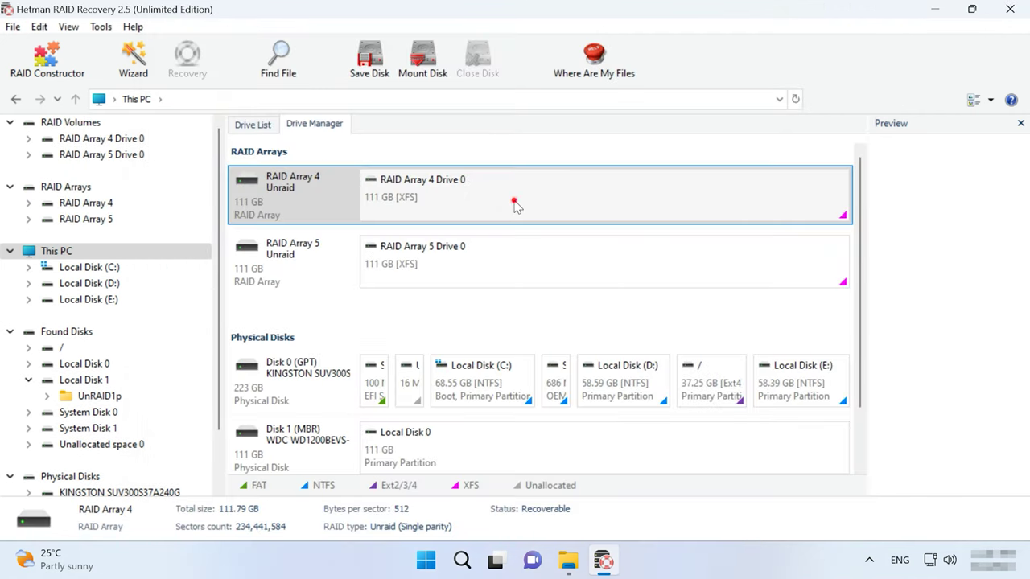
# Scan the RAID Array 4 Drive 0 volume with the File Recovery Wizard and finish the analysis.
pyautogui.click(514, 201)
pyautogui.click(512, 257)
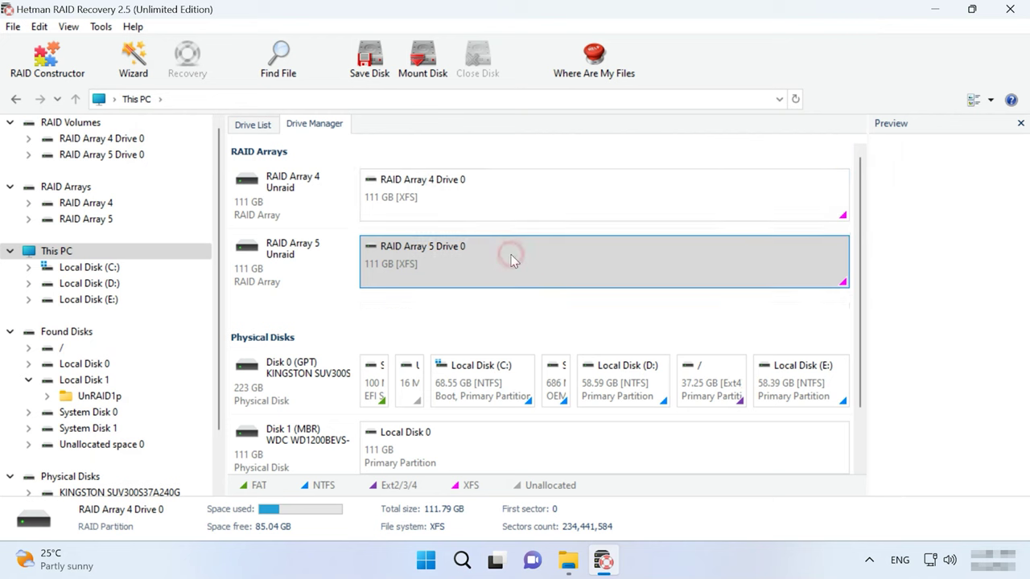
pyautogui.doubleClick(520, 202)
pyautogui.click(667, 468)
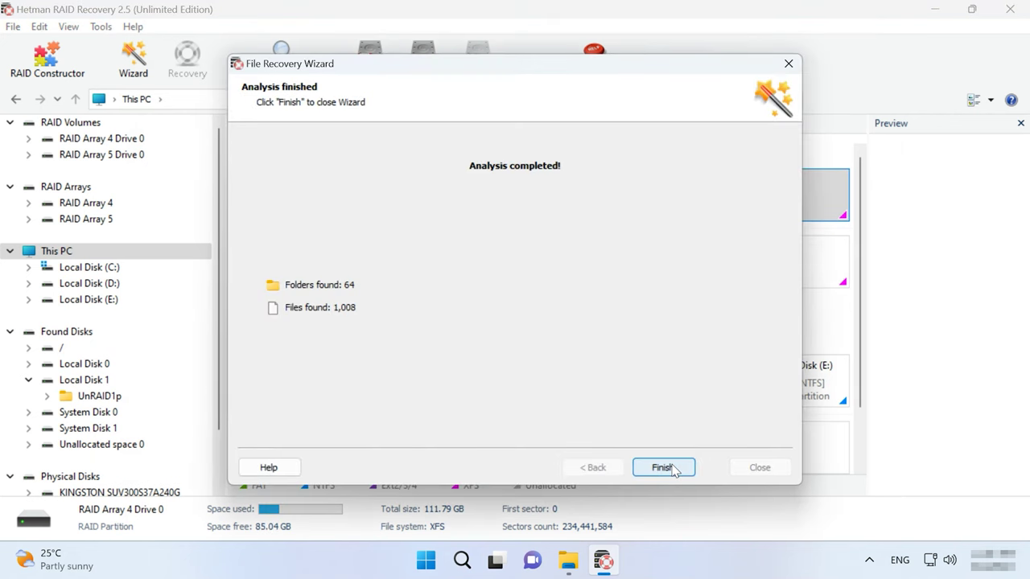
pyautogui.click(664, 468)
# Open the UnRAID1p folder on RAID Array 4 Drive 0 and look through its files.
pyautogui.doubleClick(300, 173)
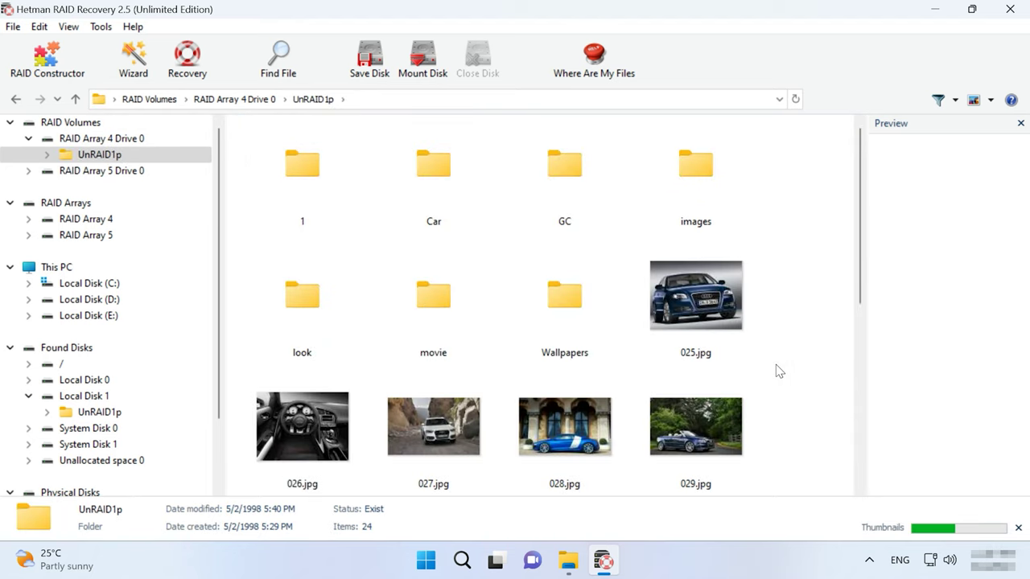
pyautogui.scroll(-5, 778, 370)
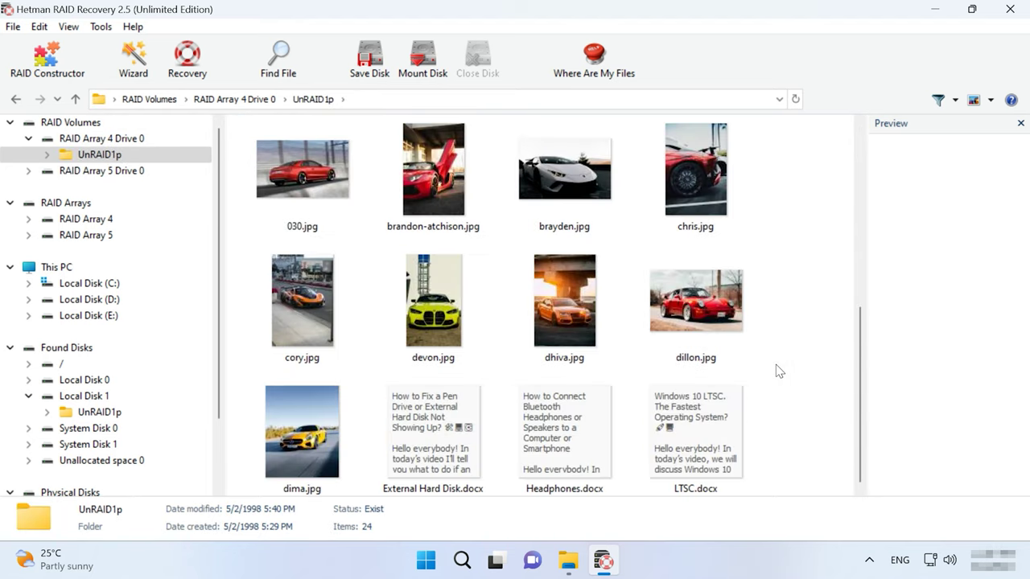
pyautogui.scroll(5, 779, 370)
# Return to the RAID volumes and run a fast scan of RAID Array 5 Drive 0.
pyautogui.click(78, 100)
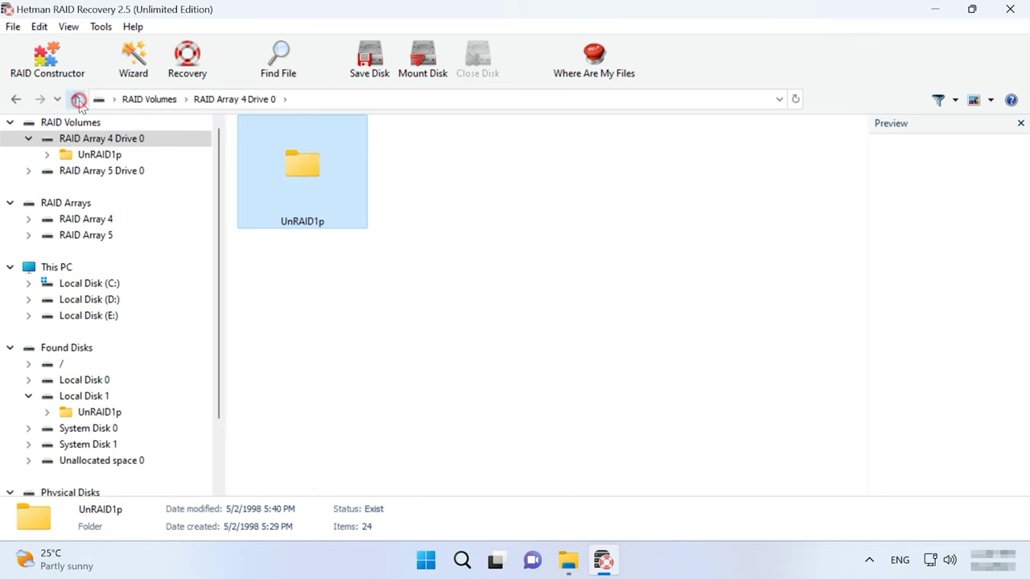
pyautogui.click(75, 99)
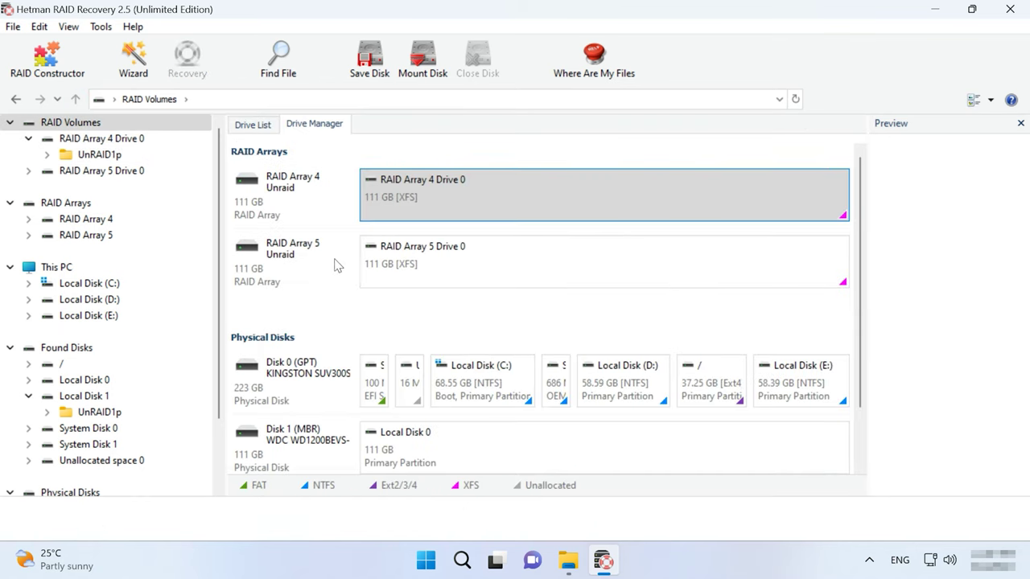
pyautogui.click(322, 268)
pyautogui.doubleClick(605, 270)
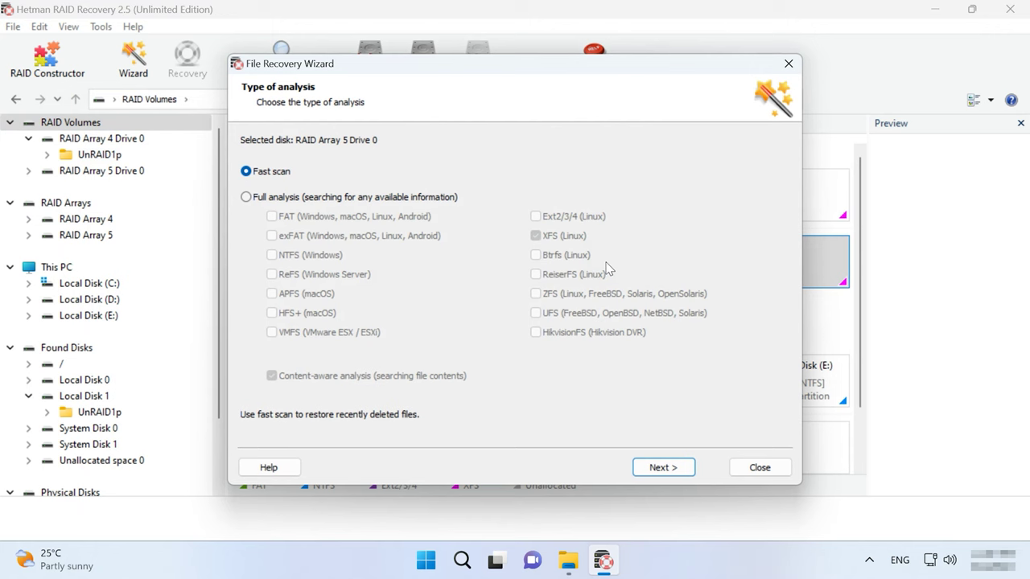
pyautogui.click(663, 467)
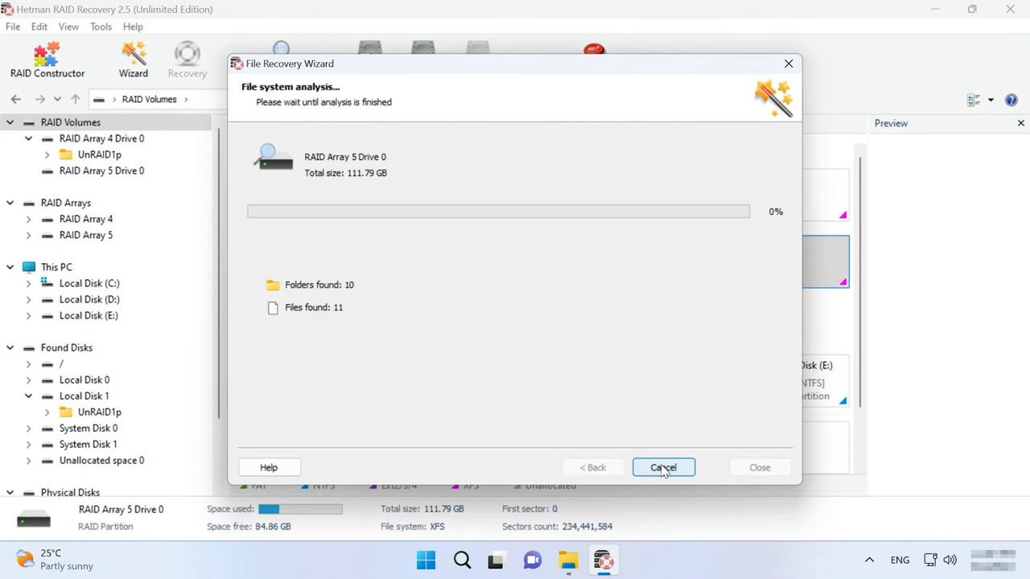
pyautogui.click(661, 468)
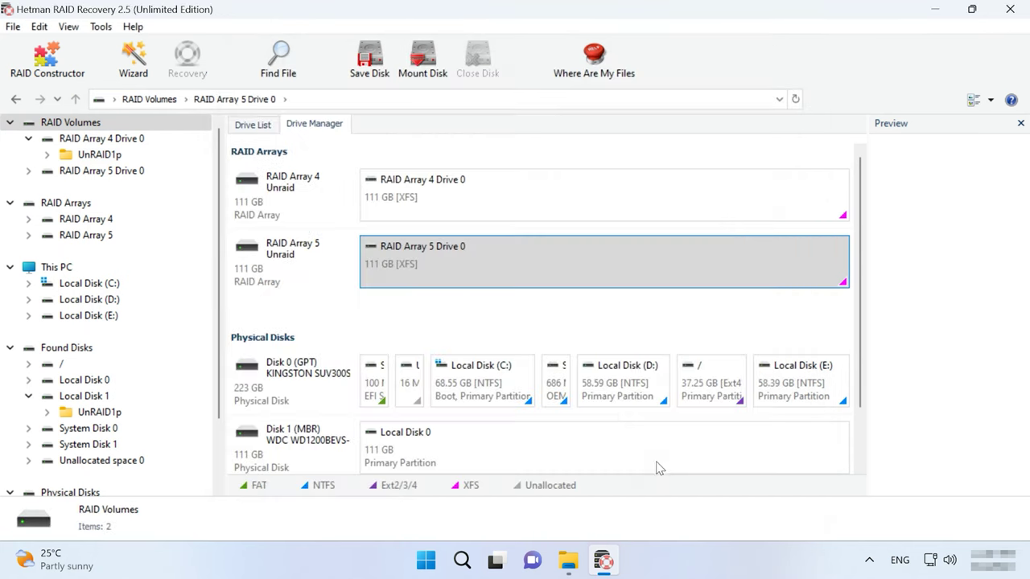
# Open the UnRAID1p folder on RAID Array 5 Drive 0 and recover a block of its MP4 videos to the hard disk.
pyautogui.doubleClick(315, 336)
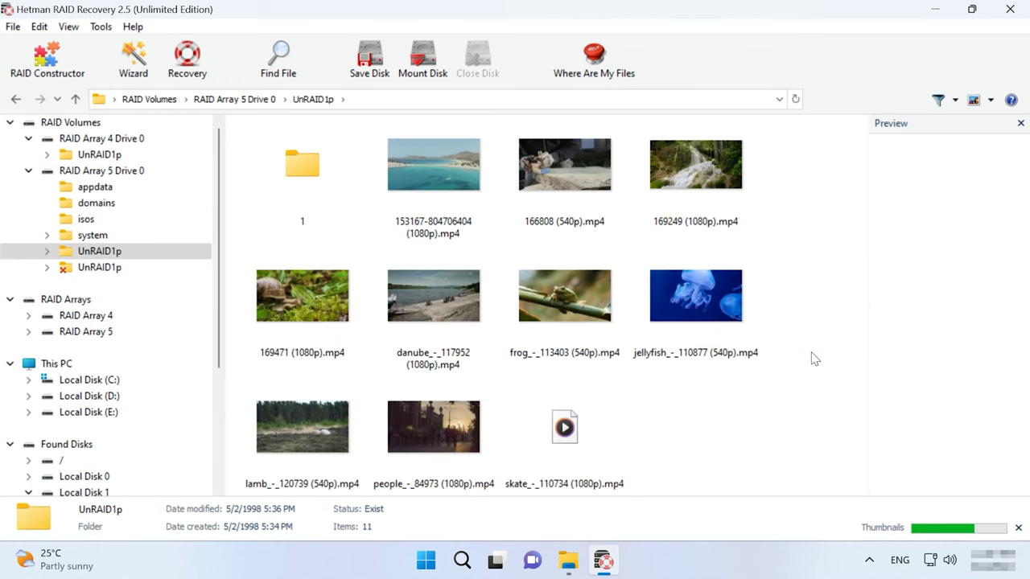
pyautogui.moveTo(818, 174); pyautogui.dragTo(450, 300)
pyautogui.click(184, 78)
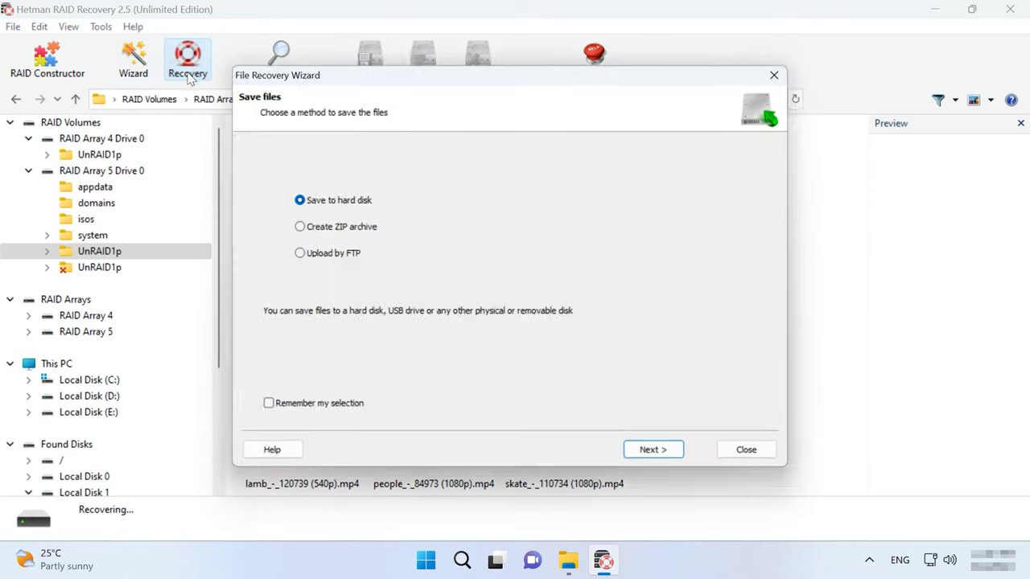
pyautogui.click(663, 459)
pyautogui.click(663, 459)
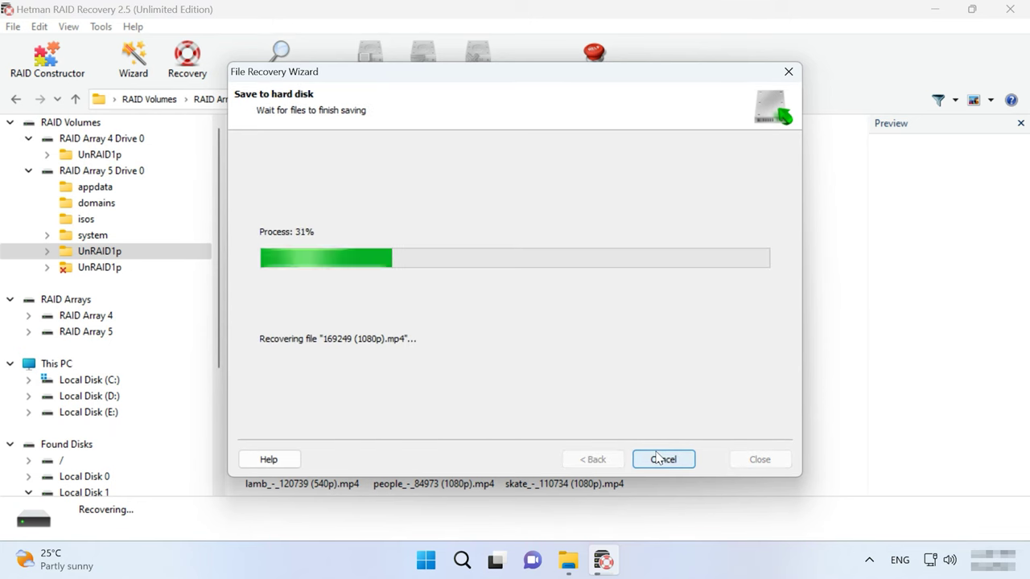
pyautogui.click(663, 459)
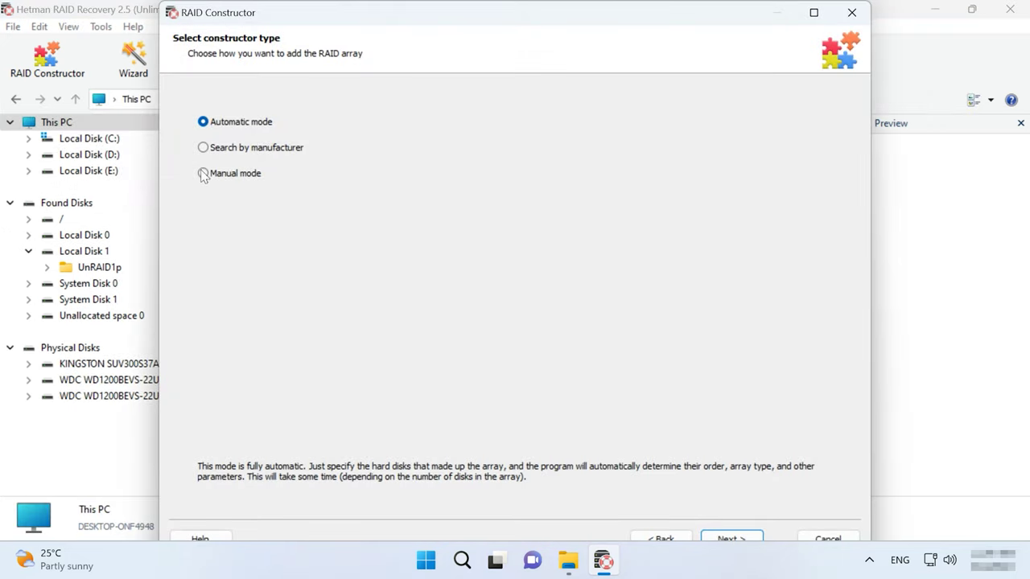
# Choose Manual mode in the RAID Constructor and add Drive 1 and Drive 2 to the selected disks.
pyautogui.click(202, 174)
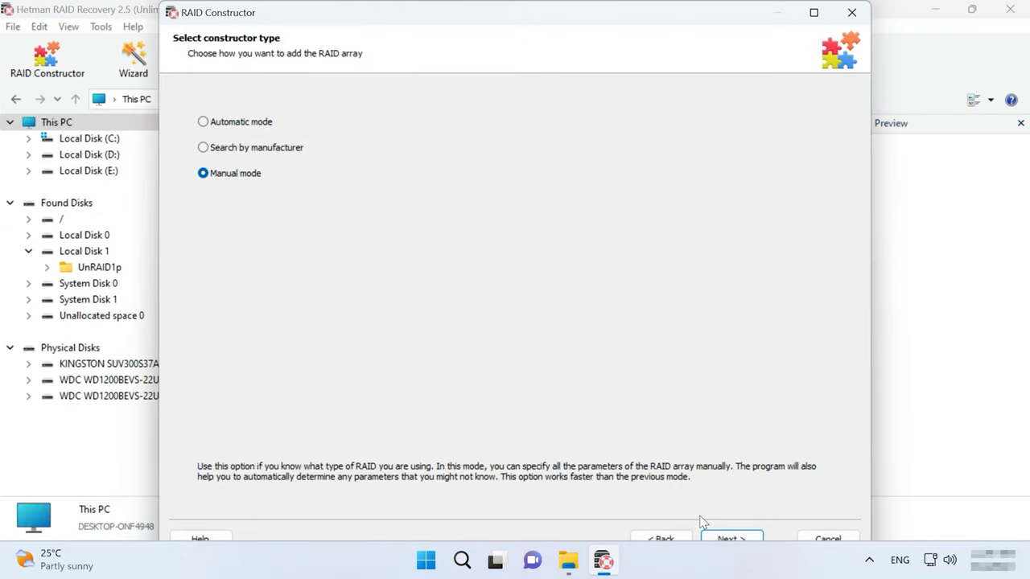
pyautogui.click(730, 532)
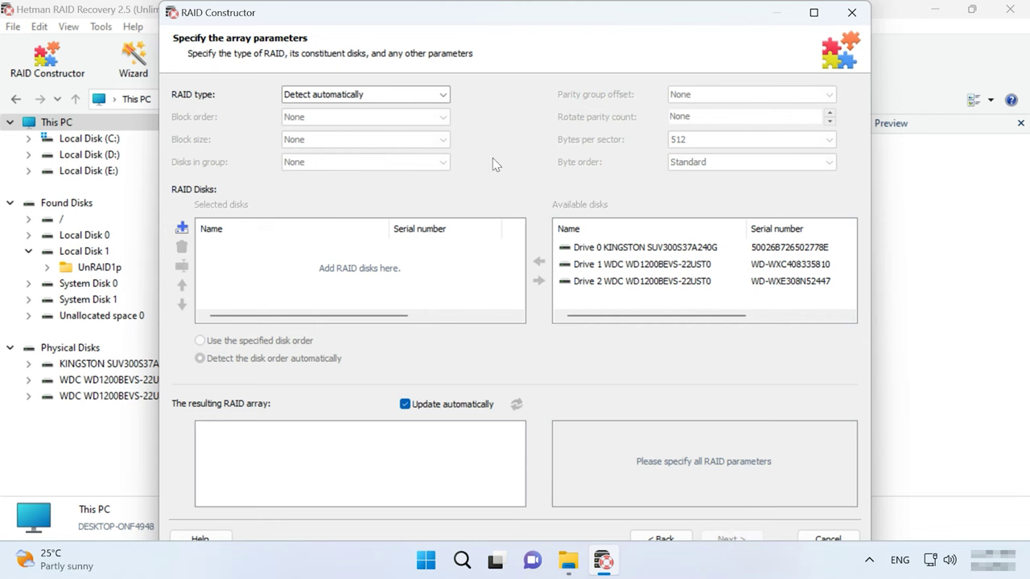
pyautogui.click(583, 265)
pyautogui.keyDown('shift'); pyautogui.click(587, 280); pyautogui.keyUp('shift')
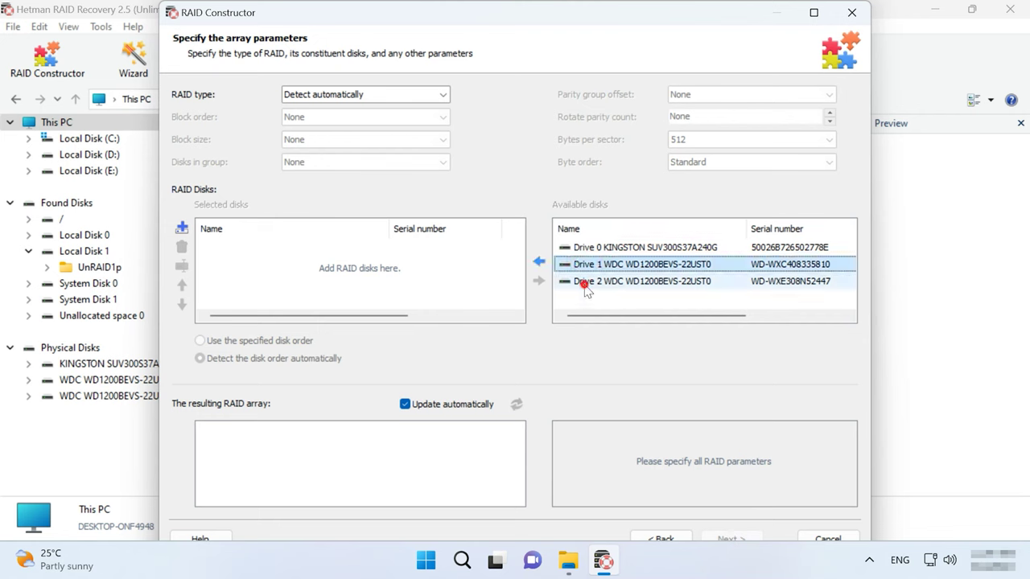
pyautogui.click(539, 262)
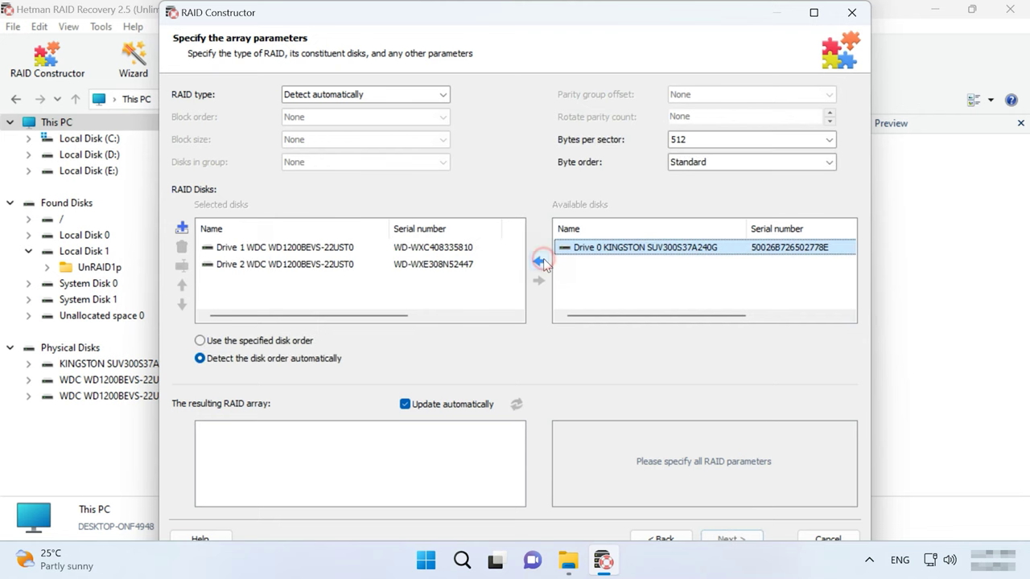
# Set the RAID type to Unraid (Single parity) and add an empty disk for the missing drive.
pyautogui.click(431, 97)
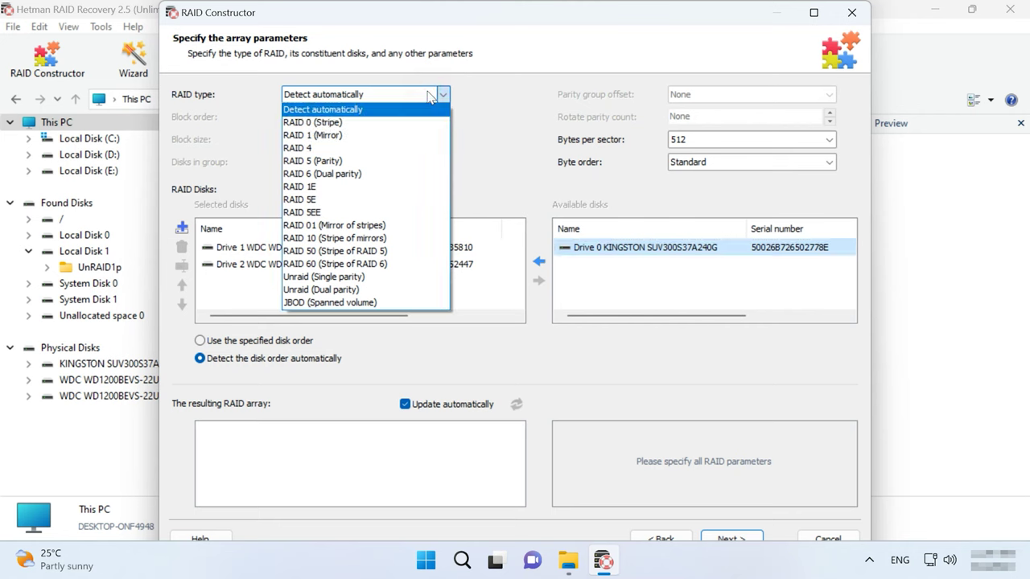
pyautogui.click(342, 278)
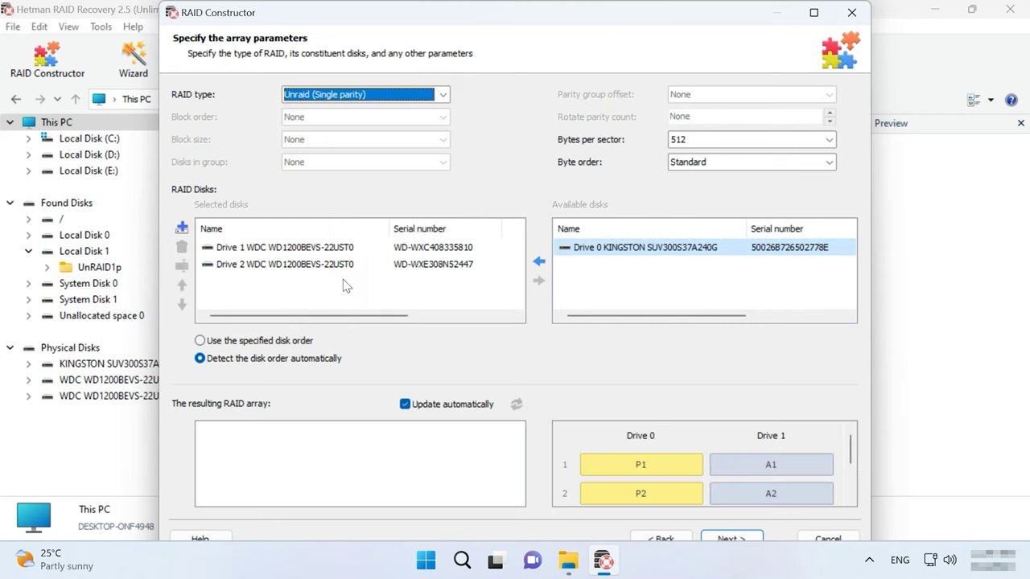
pyautogui.click(182, 229)
# Set the disk offset of Drive 1 to 64 and change its offset unit.
pyautogui.click(199, 248)
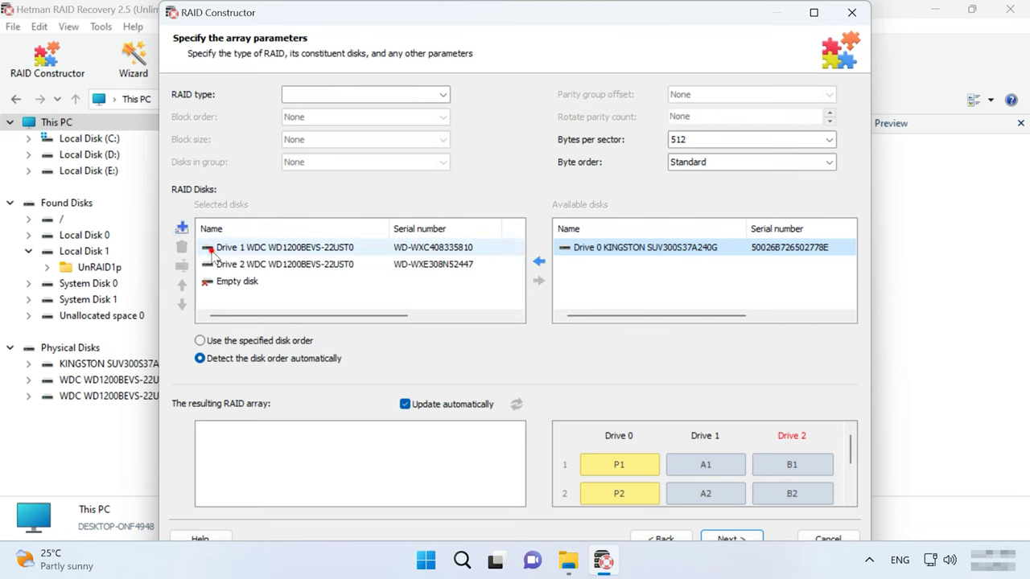
pyautogui.click(181, 268)
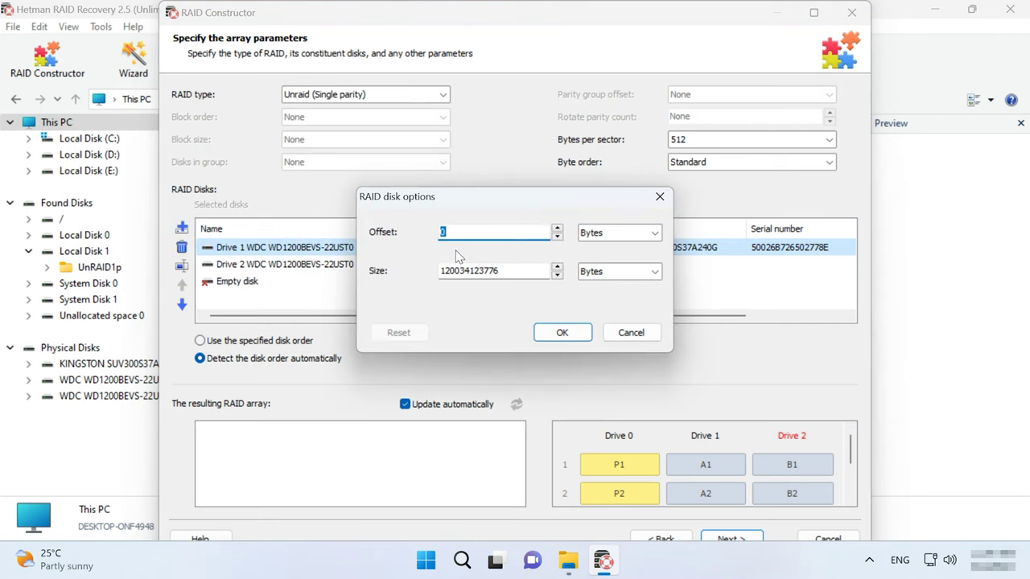
pyautogui.write('64')
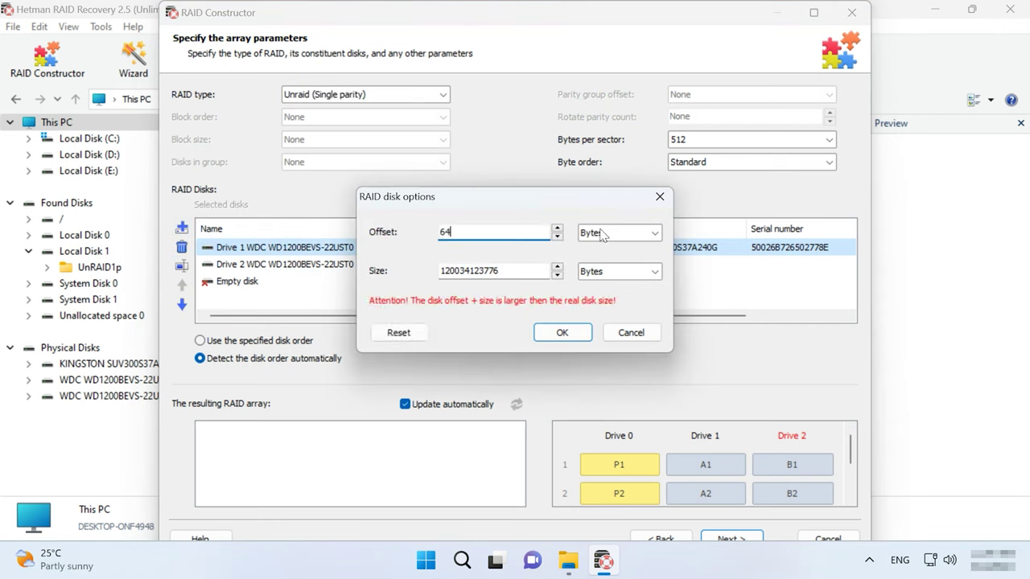
pyautogui.click(603, 234)
pyautogui.click(594, 312)
pyautogui.click(563, 332)
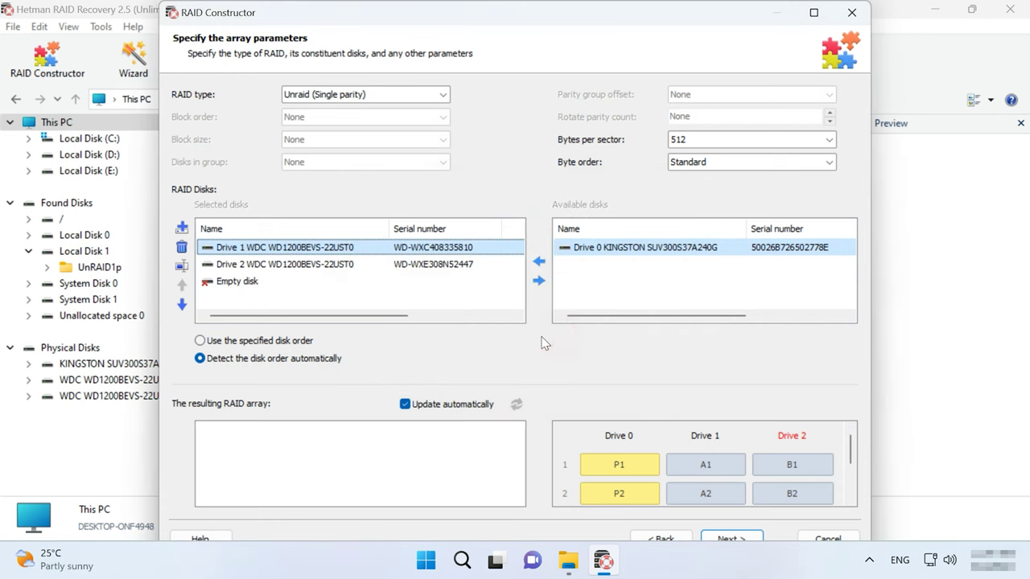
# Set the disk offset of Drive 2 to 64 and change its offset unit.
pyautogui.click(217, 265)
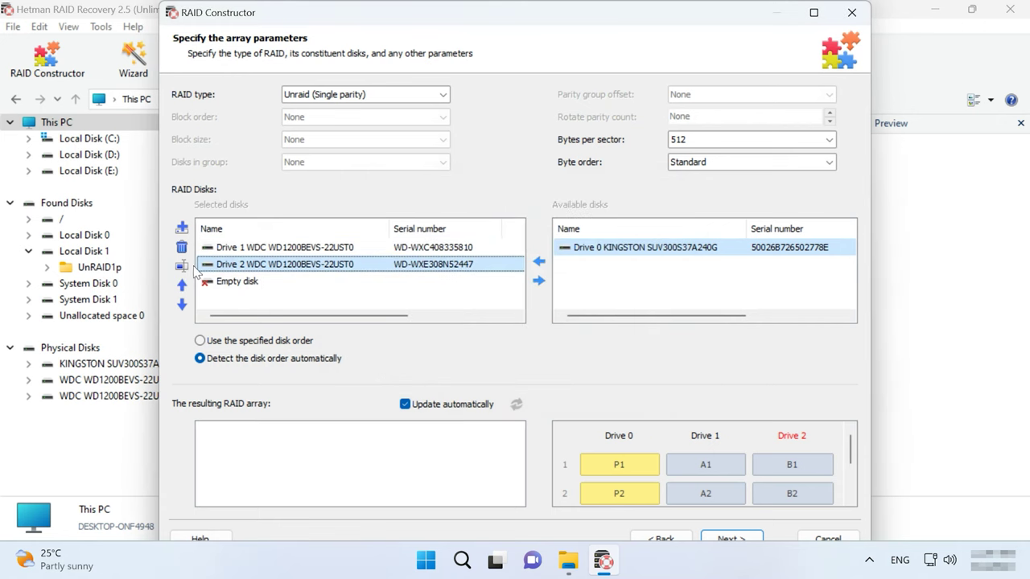
pyautogui.click(181, 266)
pyautogui.write('64')
pyautogui.click(656, 232)
pyautogui.click(636, 310)
pyautogui.click(562, 332)
# Try the specified disk order and return to detecting the disk order automatically.
pyautogui.click(270, 249)
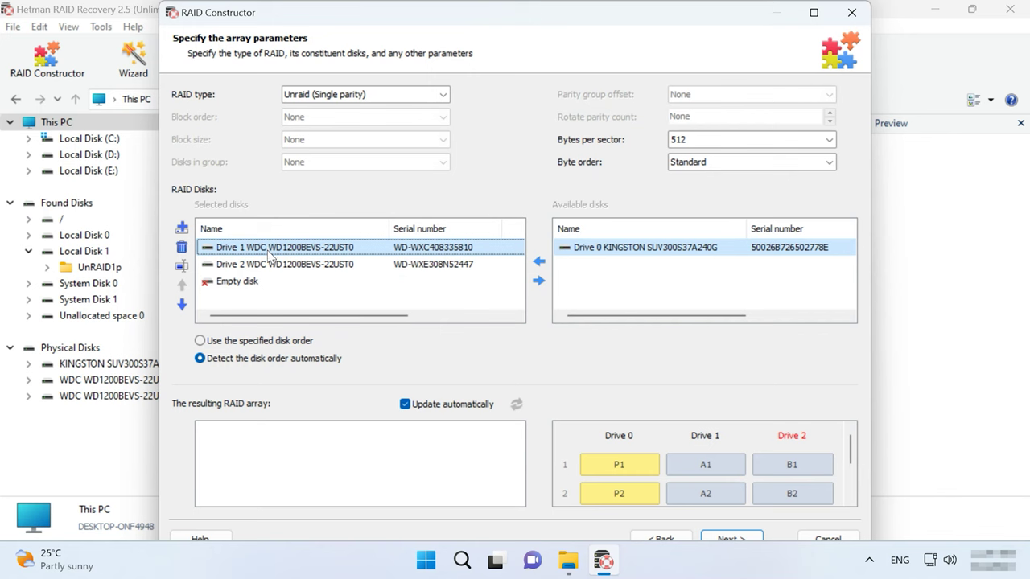
pyautogui.click(268, 265)
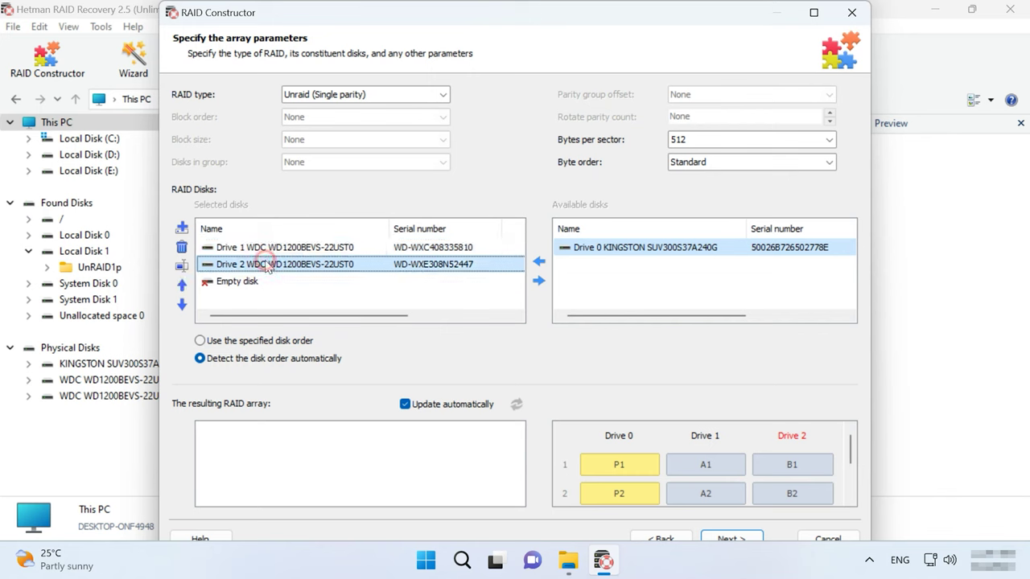
pyautogui.click(251, 354)
pyautogui.click(249, 341)
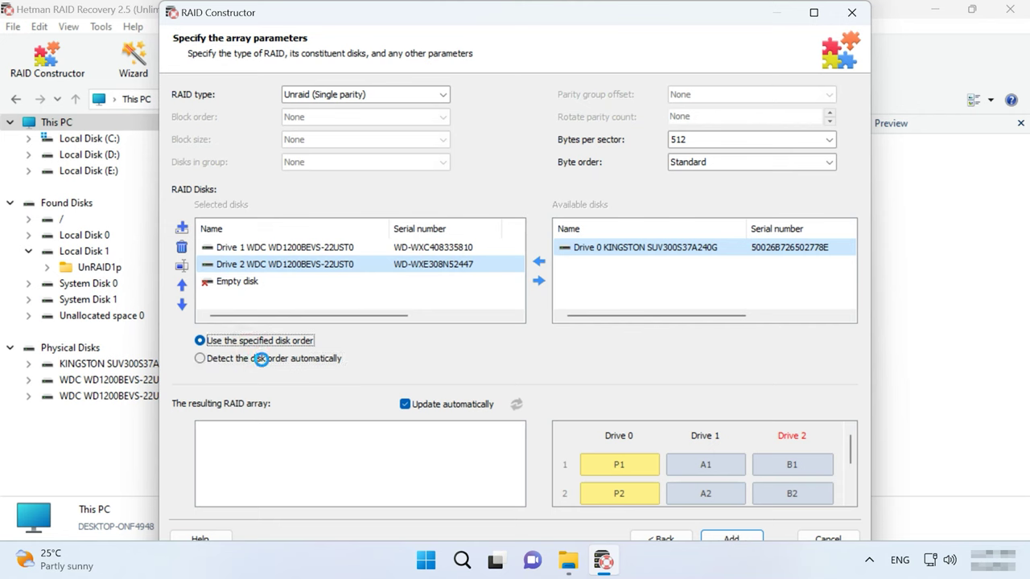
pyautogui.click(262, 362)
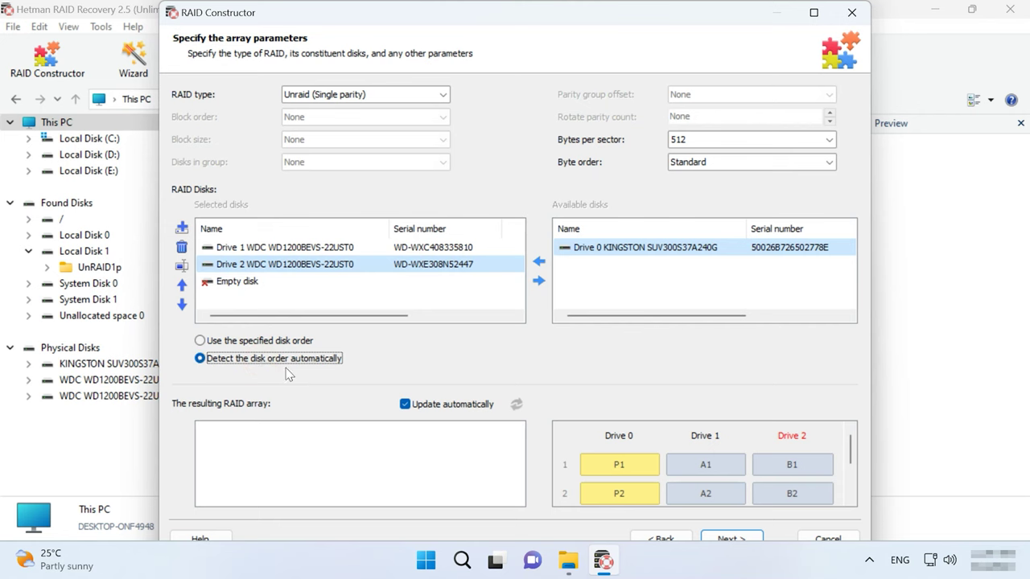
# Detect the RAID configurations, compare the found ones, and add Configuration 1 (Unraid) to the program.
pyautogui.click(744, 539)
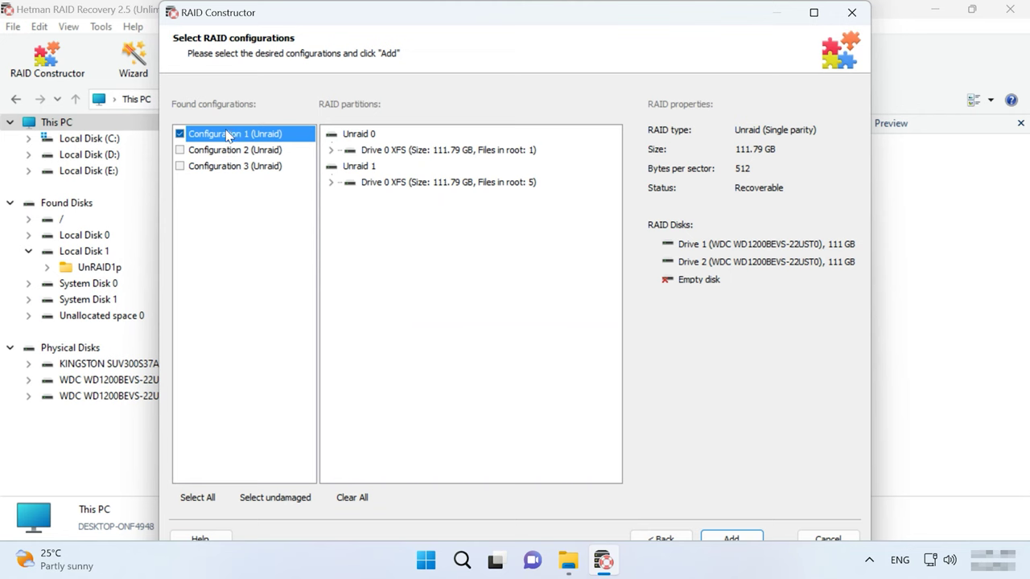
pyautogui.click(233, 149)
pyautogui.click(215, 171)
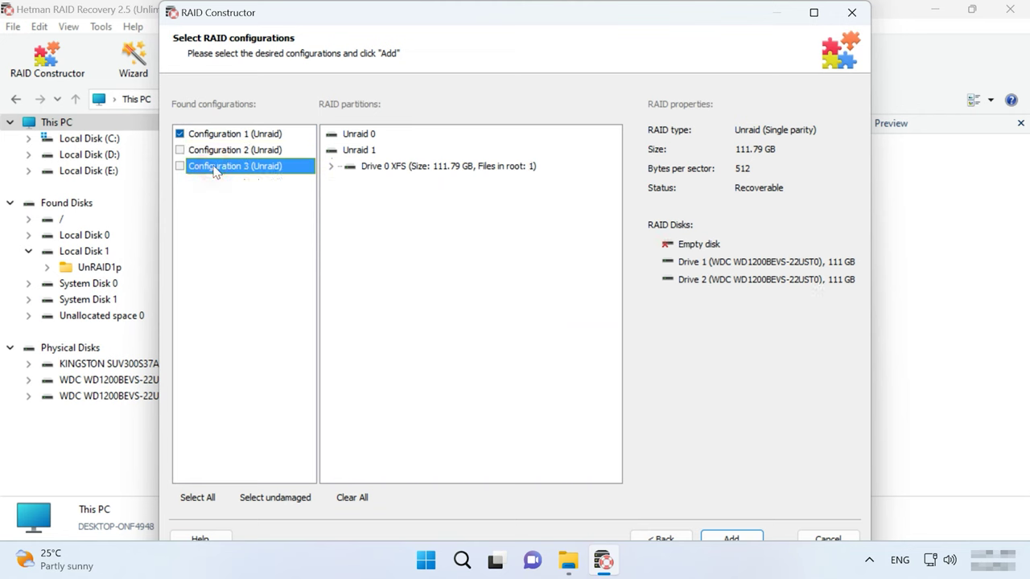
pyautogui.click(241, 135)
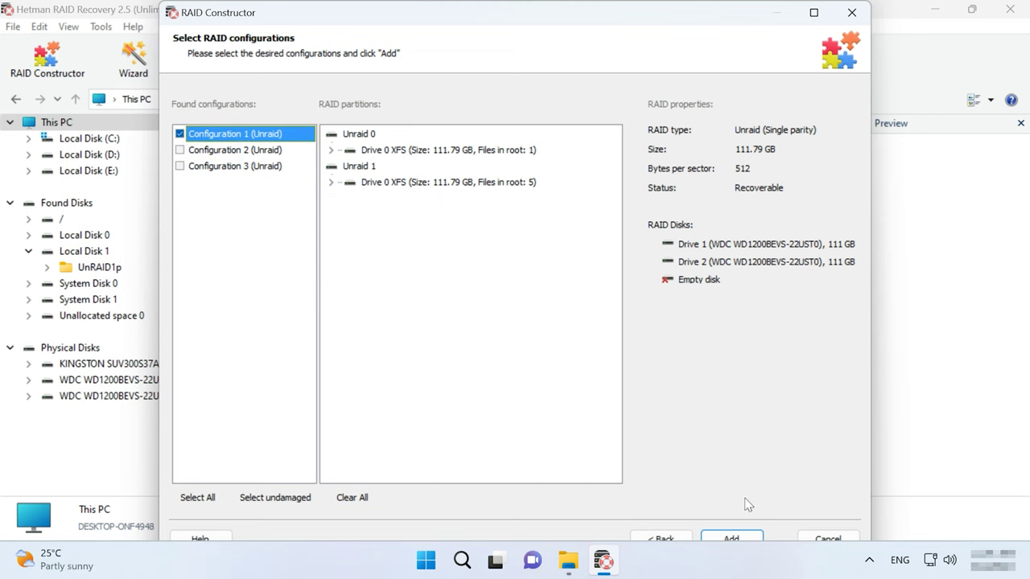
pyautogui.click(743, 538)
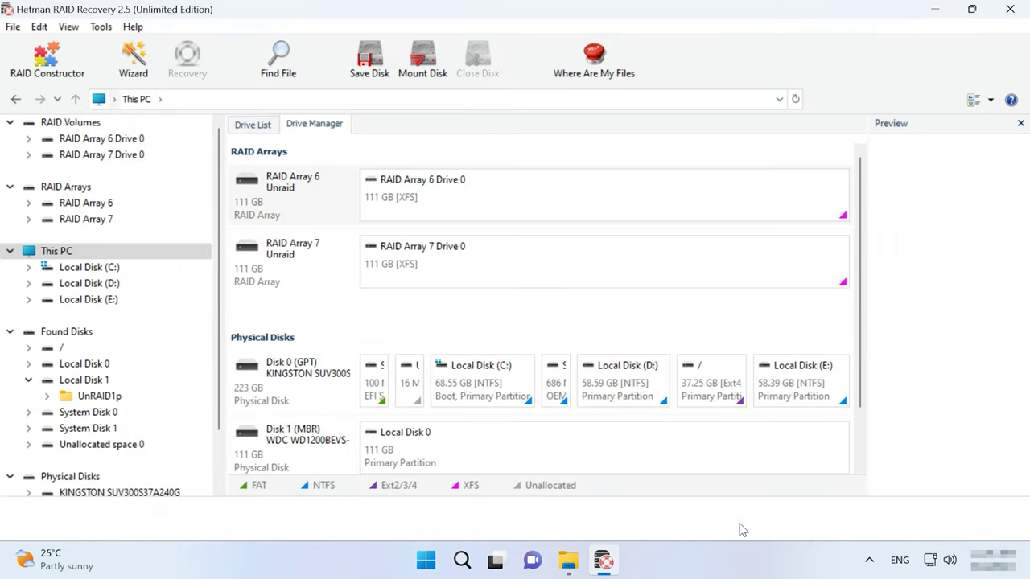
# Run the file analysis on RAID Array 7 Drive 0 and close the wizard to list its folders.
pyautogui.click(449, 192)
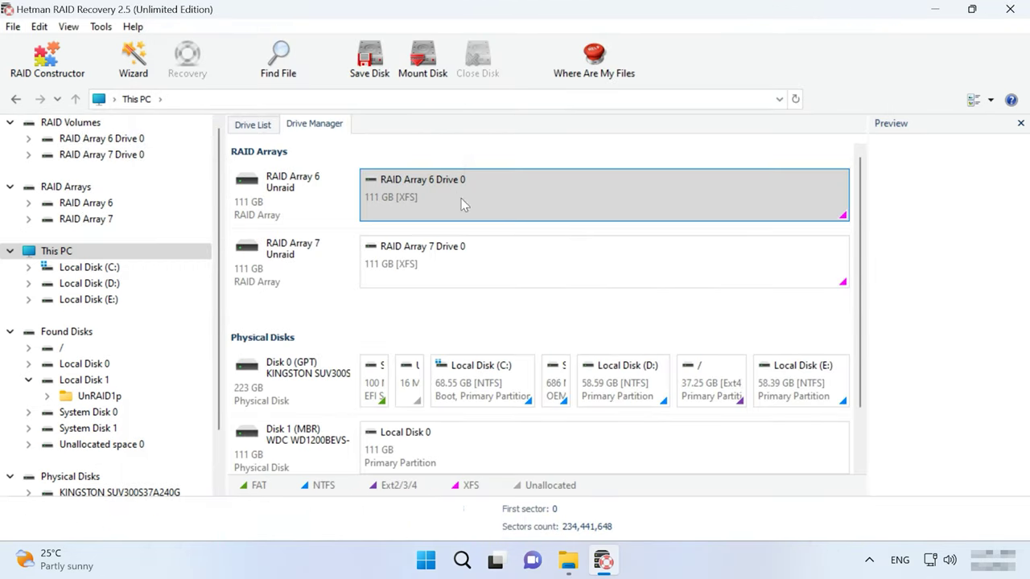
pyautogui.click(473, 248)
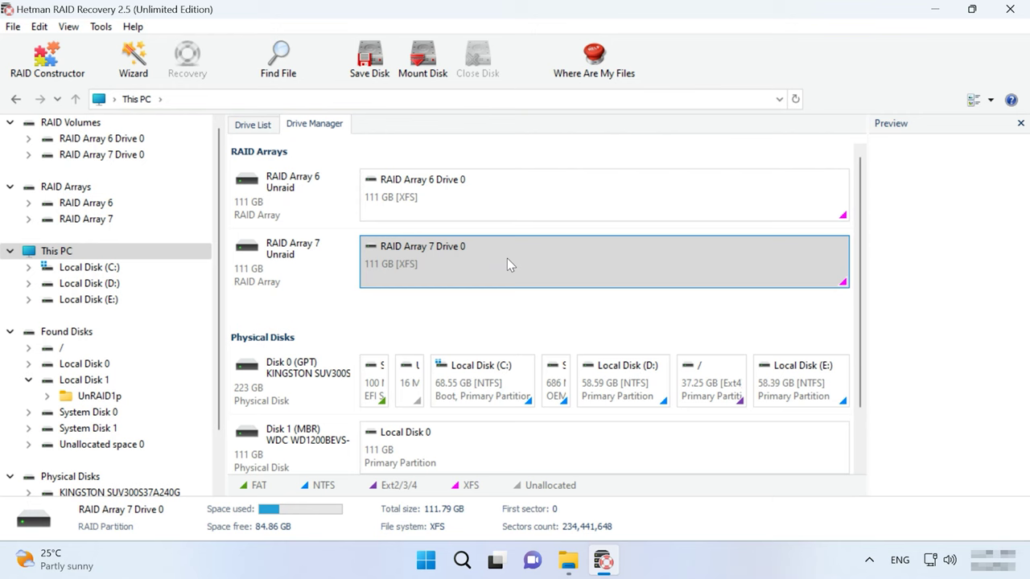
pyautogui.rightClick(531, 259)
pyautogui.click(576, 272)
pyautogui.click(684, 466)
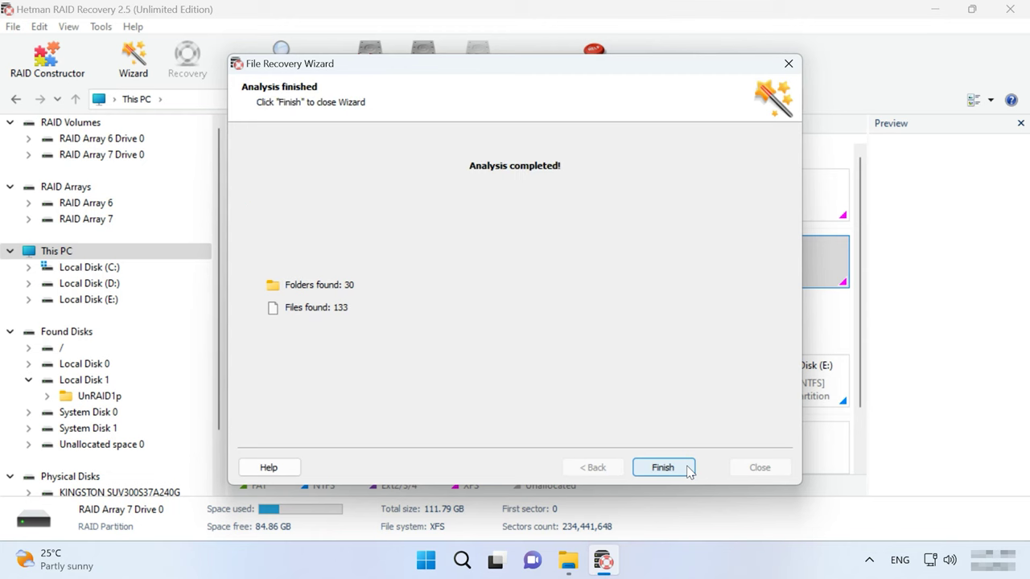
pyautogui.click(662, 467)
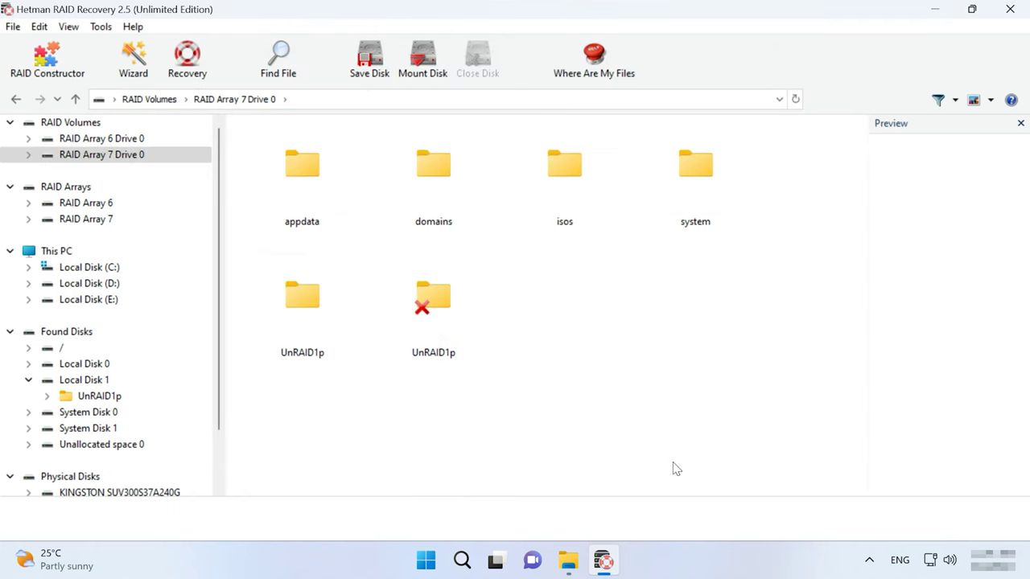
pyautogui.doubleClick(324, 338)
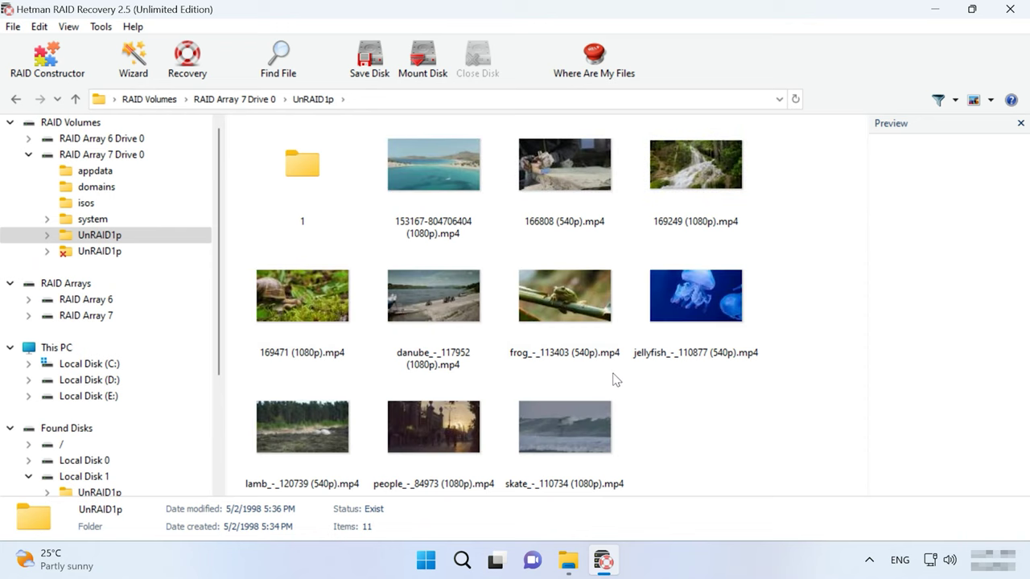
pyautogui.click(302, 296)
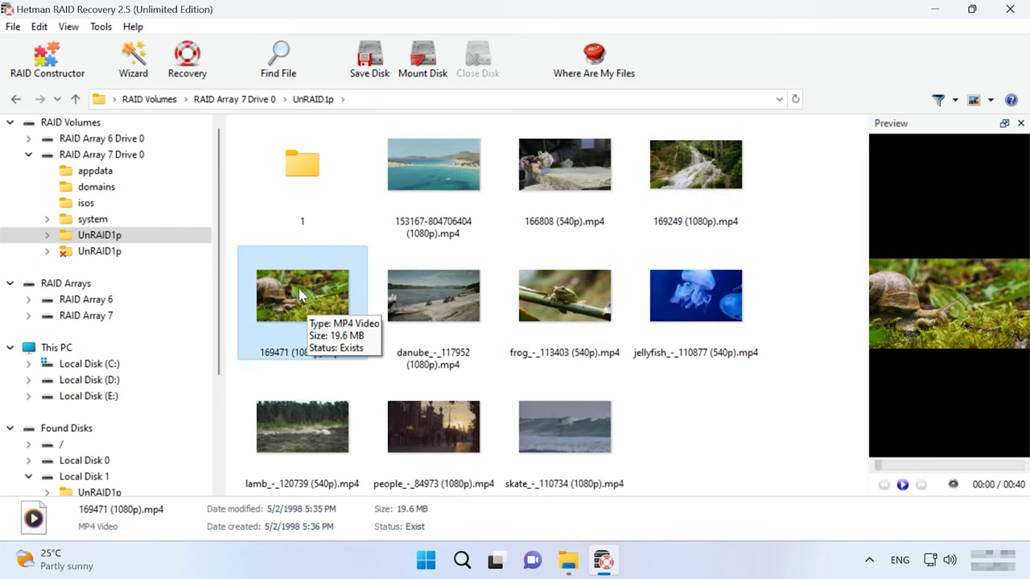
pyautogui.click(187, 56)
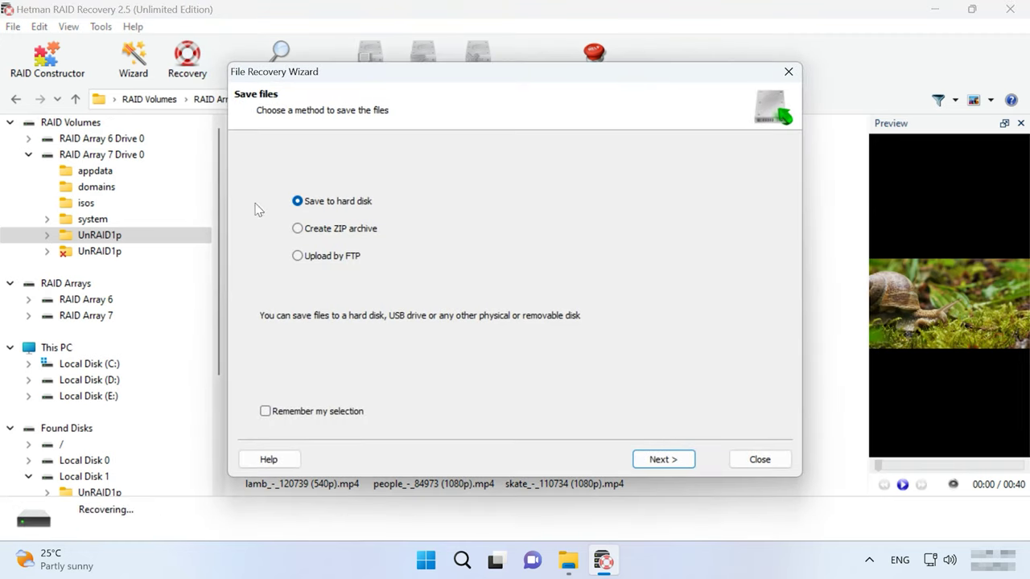
pyautogui.click(665, 460)
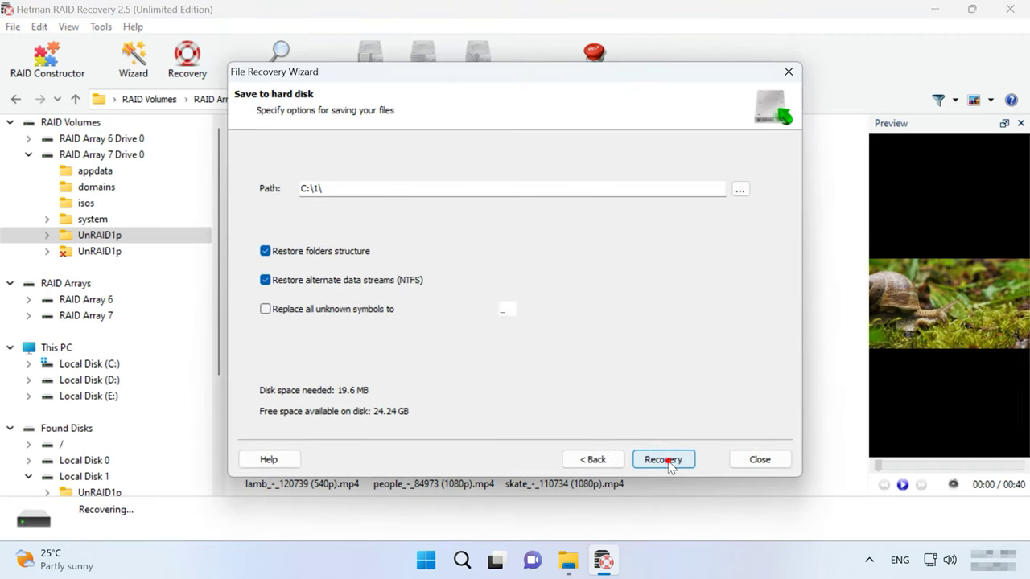
pyautogui.click(665, 460)
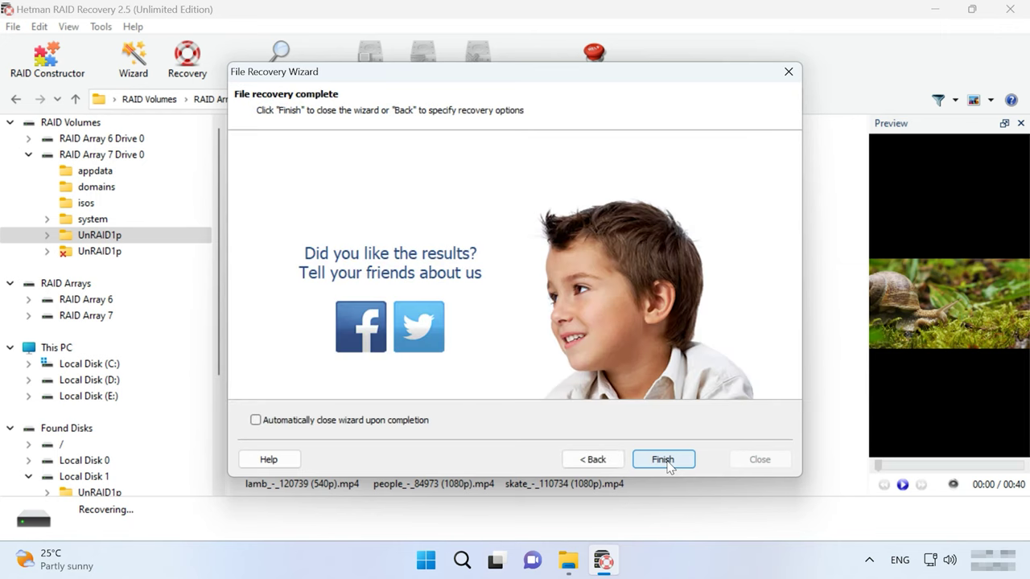
pyautogui.click(661, 460)
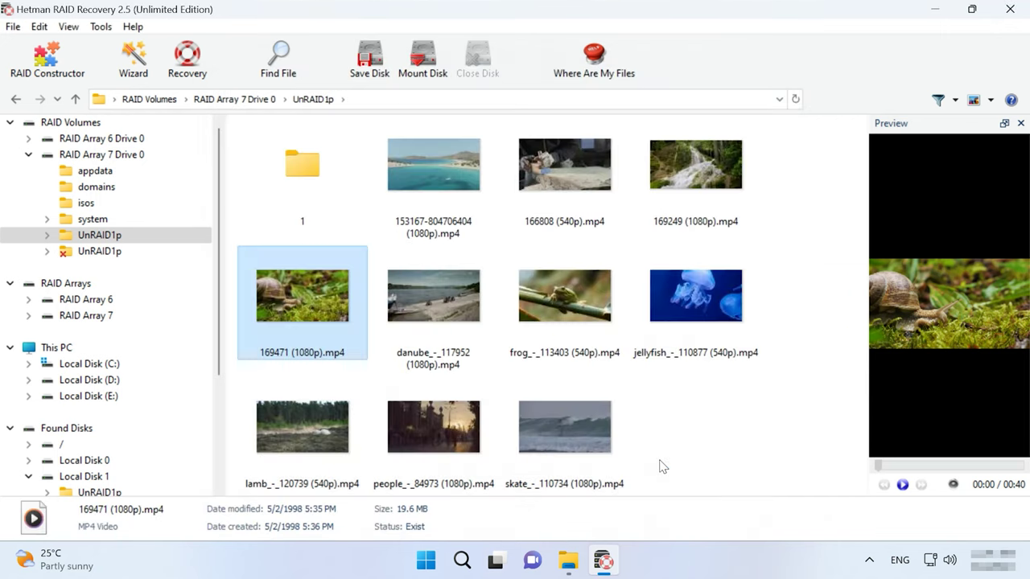
# Switch to File Explorer and open folder 1 on Local Disk (C:) to check the recovered files.
pyautogui.click(567, 560)
pyautogui.doubleClick(225, 159)
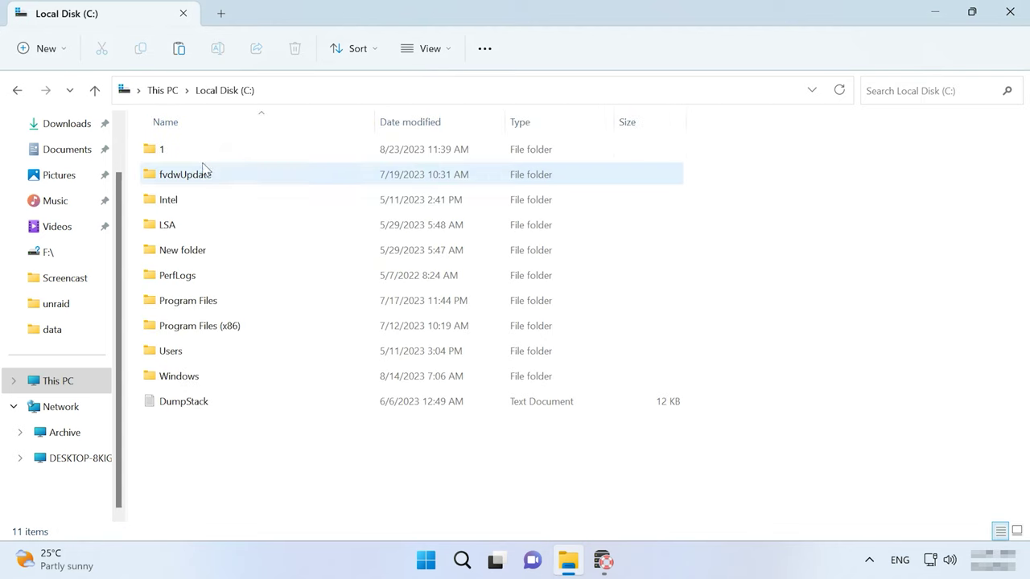
pyautogui.doubleClick(170, 152)
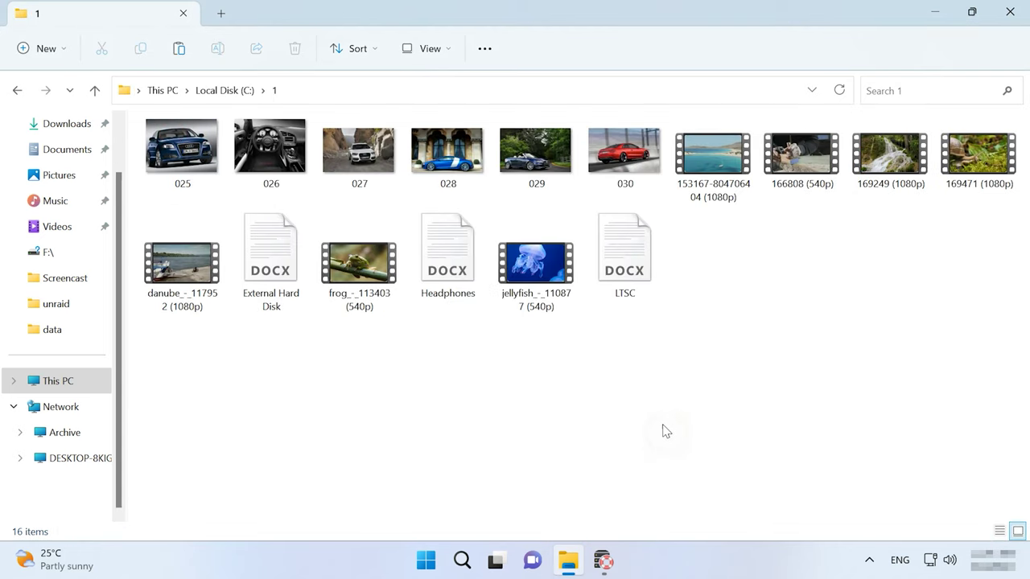